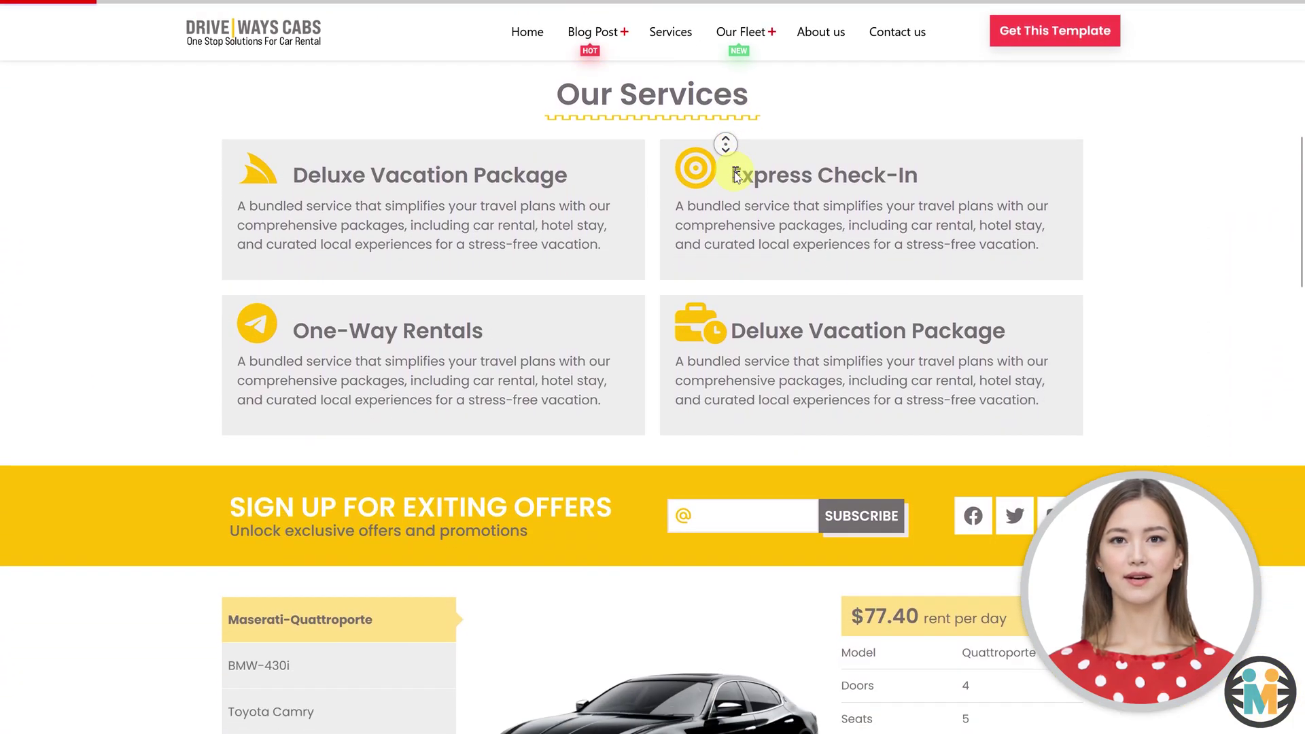
Scroll and autoscroll the Drive Ways Cabs site on desktop and phone views, showing the red progress bar
click(725, 153)
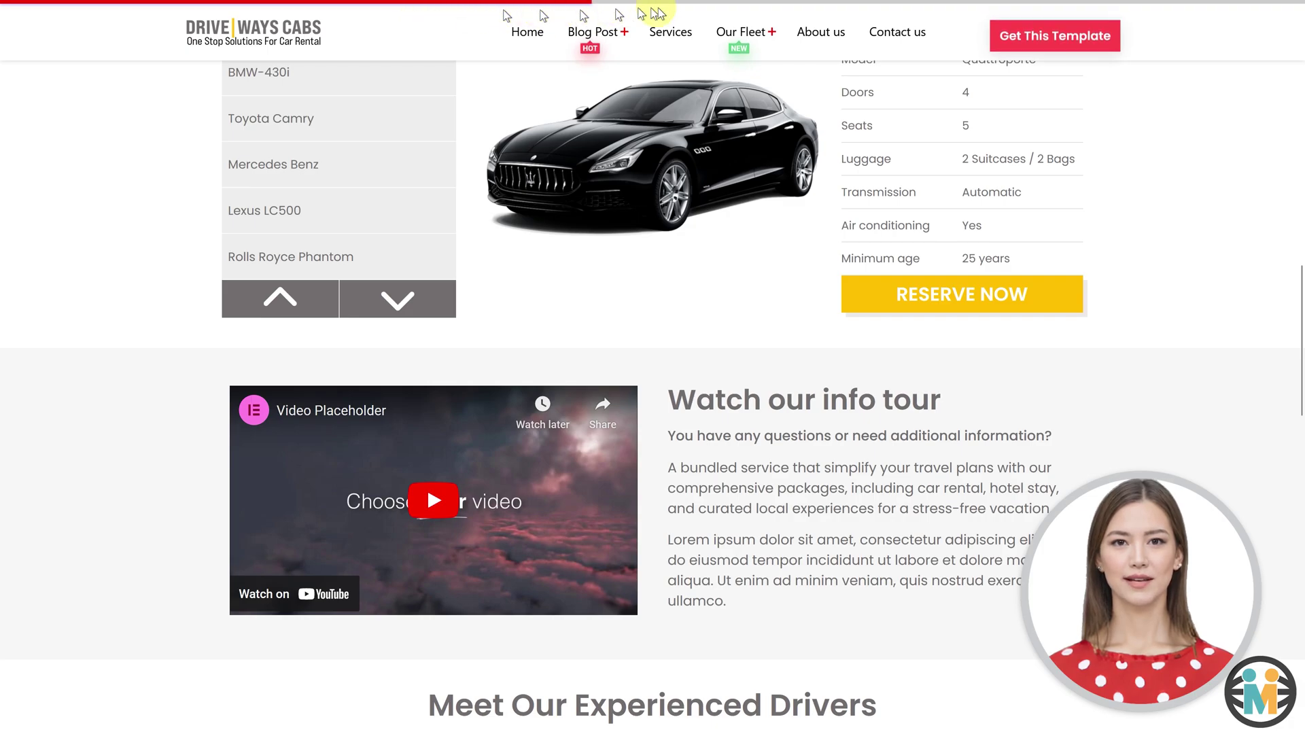
scroll(957, 148, down, 1)
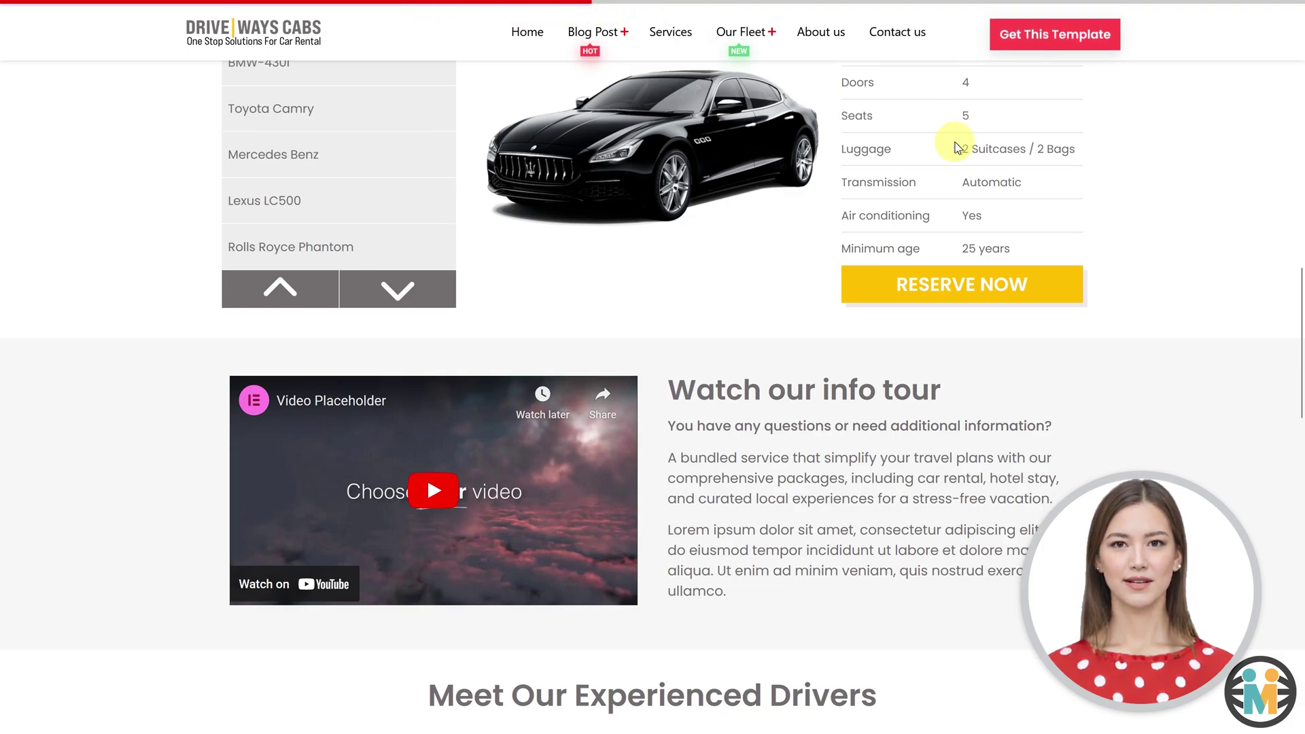
scroll(956, 147, down, 20)
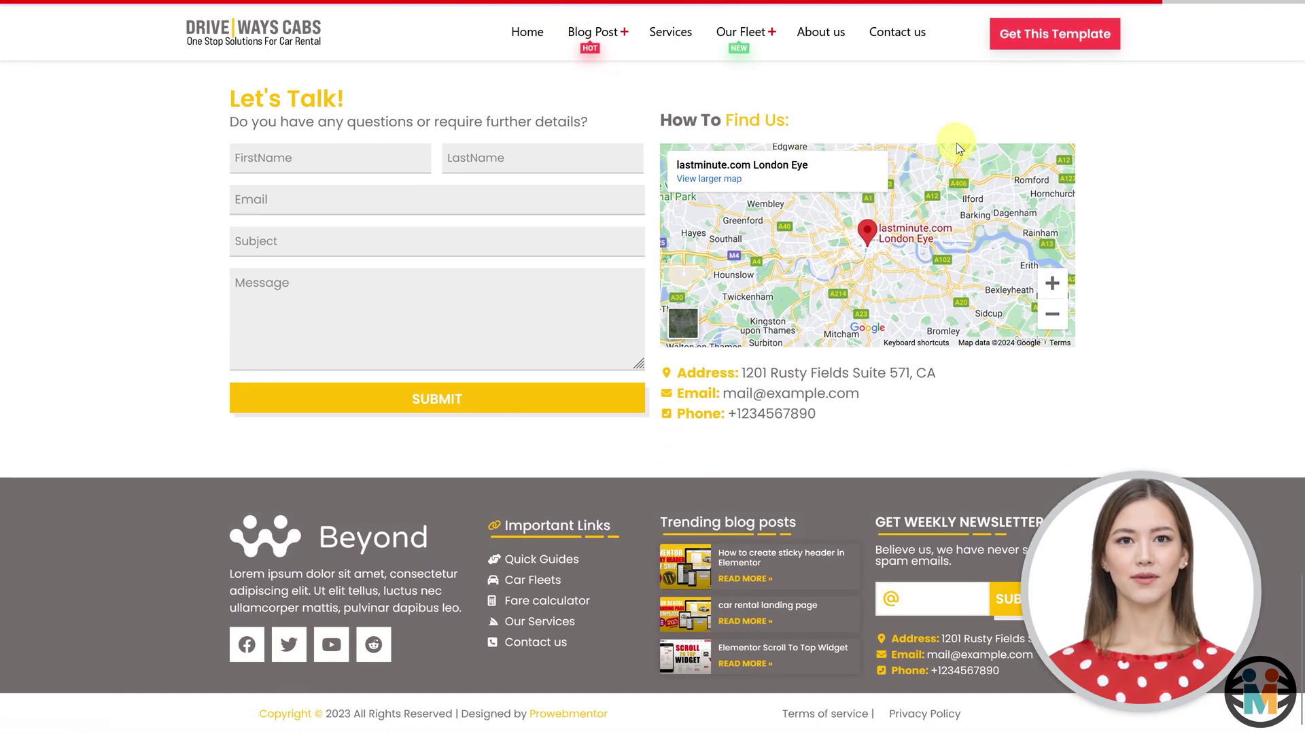
scroll(957, 143, up, 4)
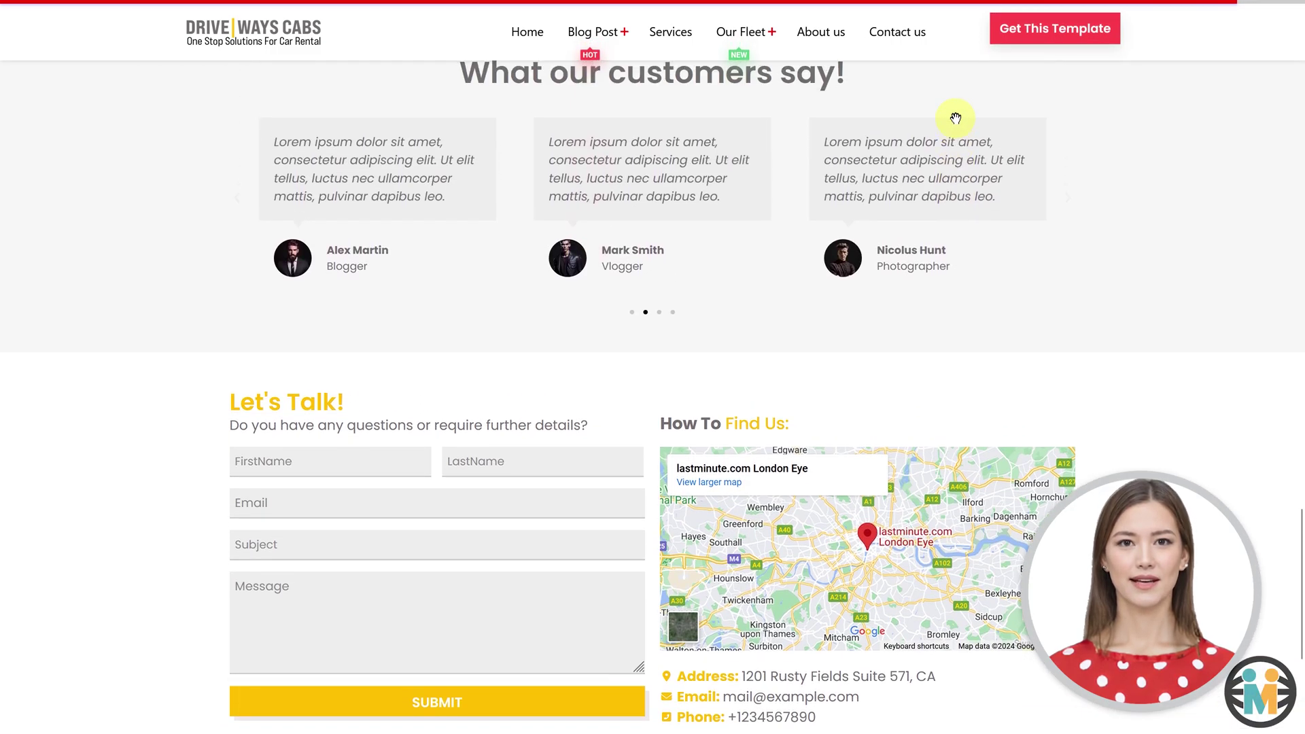
scroll(956, 119, up, 20)
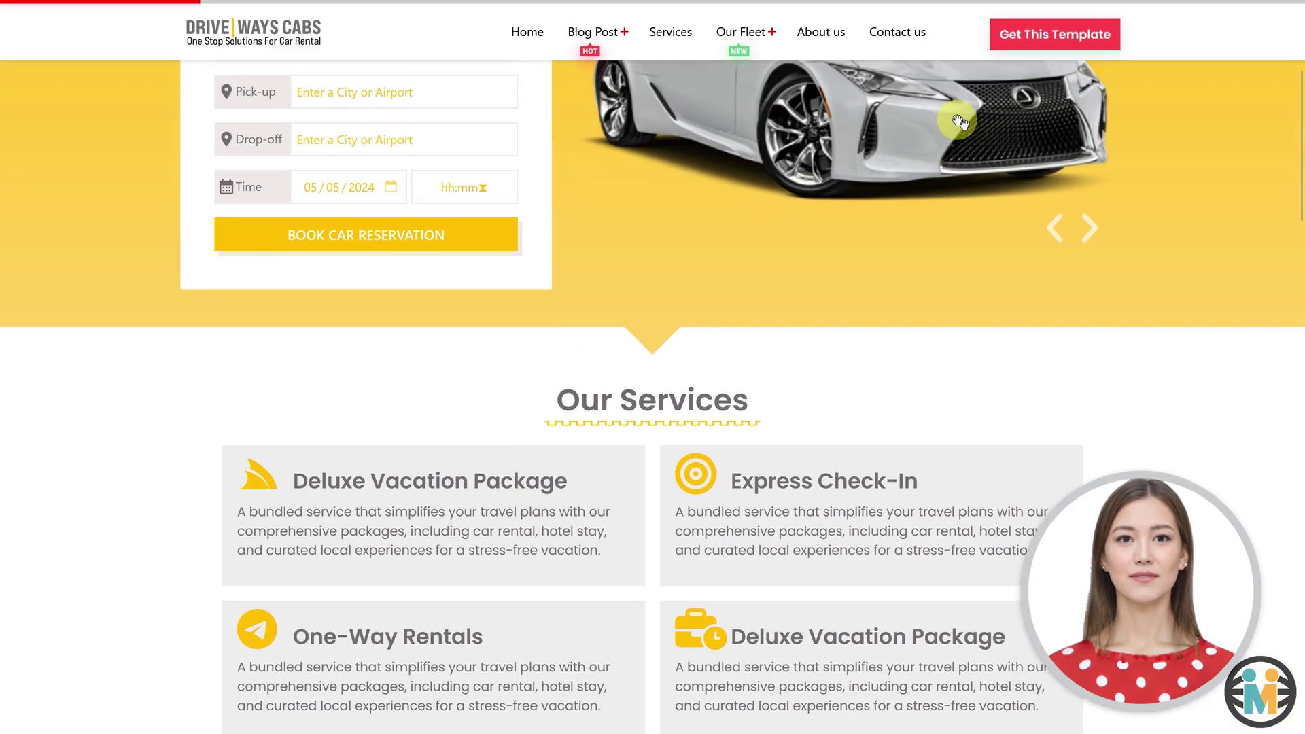
scroll(957, 120, up, 4)
middle_click(957, 121)
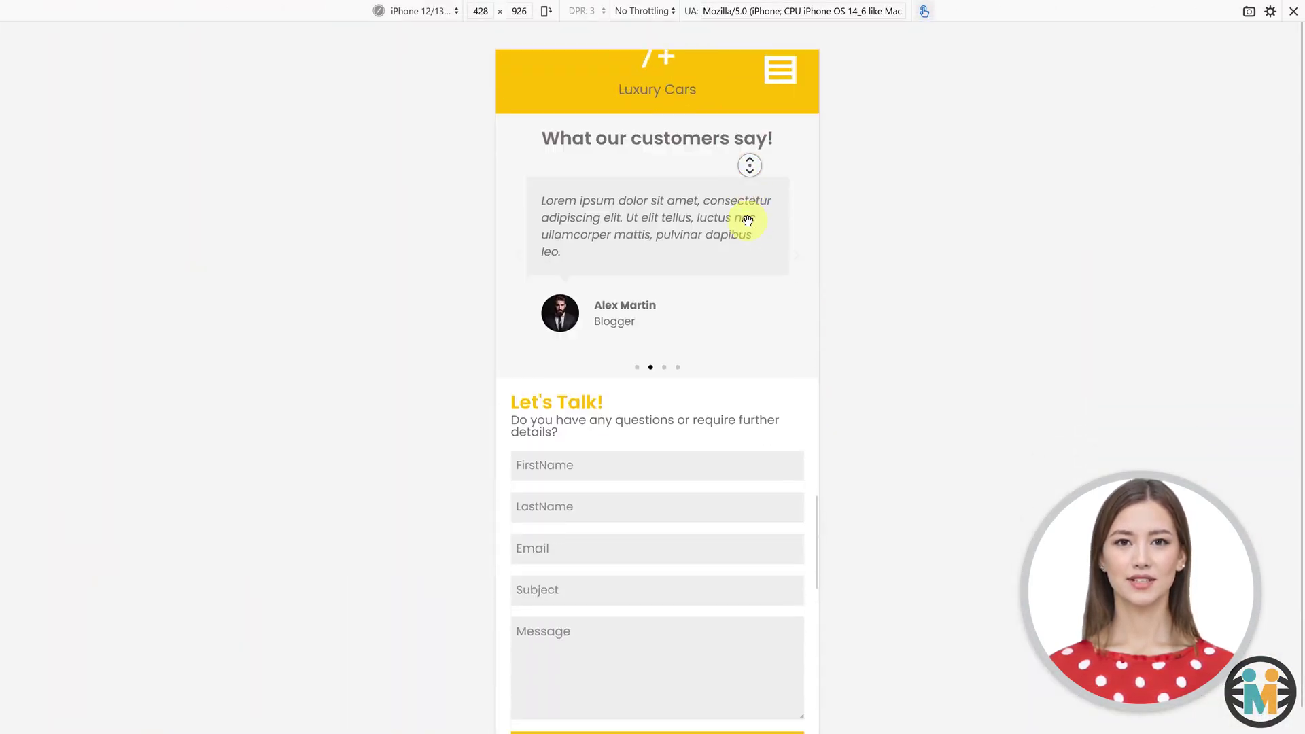
middle_click(745, 108)
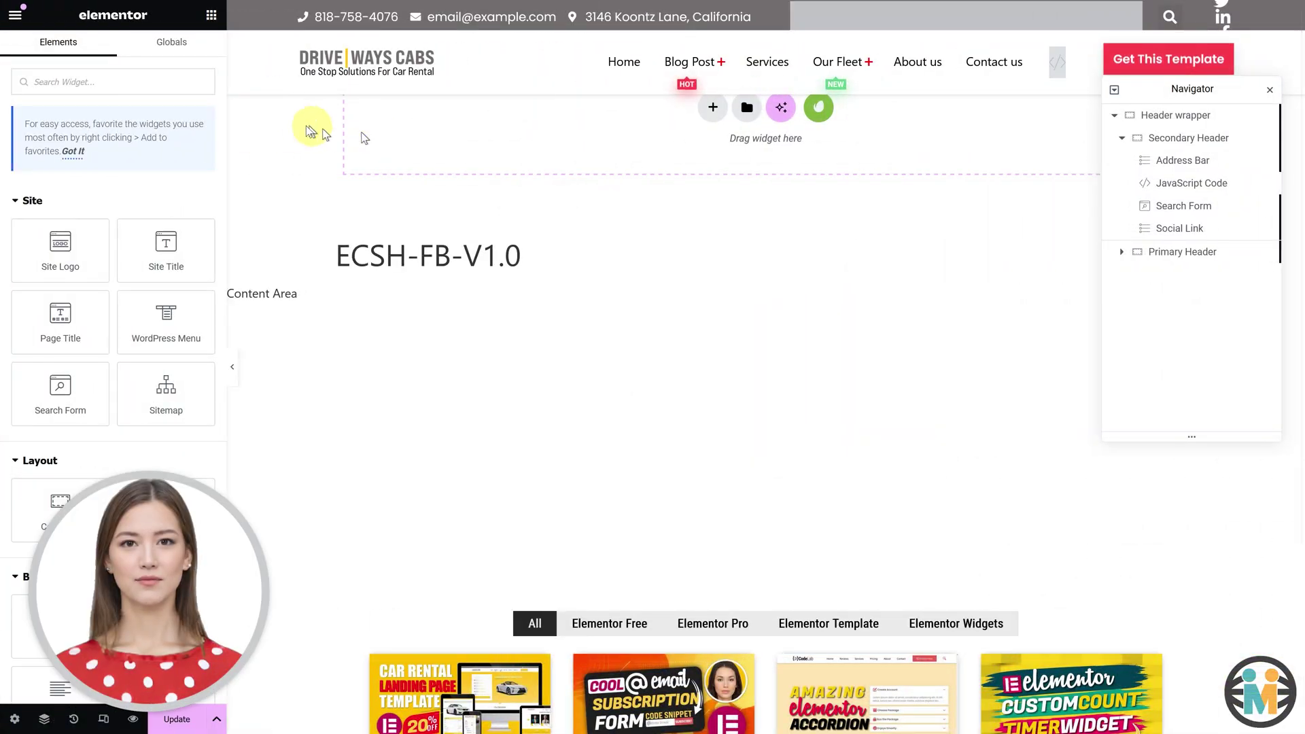
Search 'ScrollIndicator', drop the widget into the header, and nest it under the Header wrapper
click(127, 82)
text(ScrollIndicato)
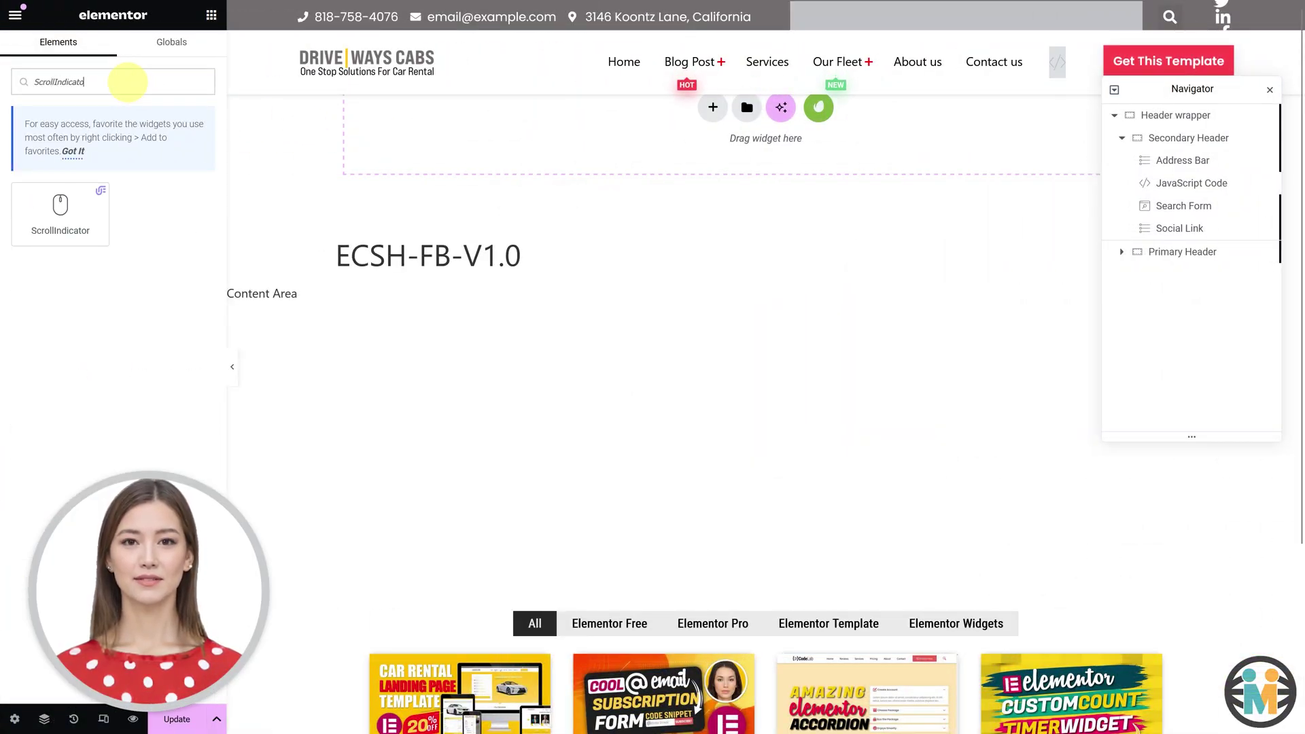
text(r)
drag(96, 204, 450, 22)
drag(1183, 161, 1175, 134)
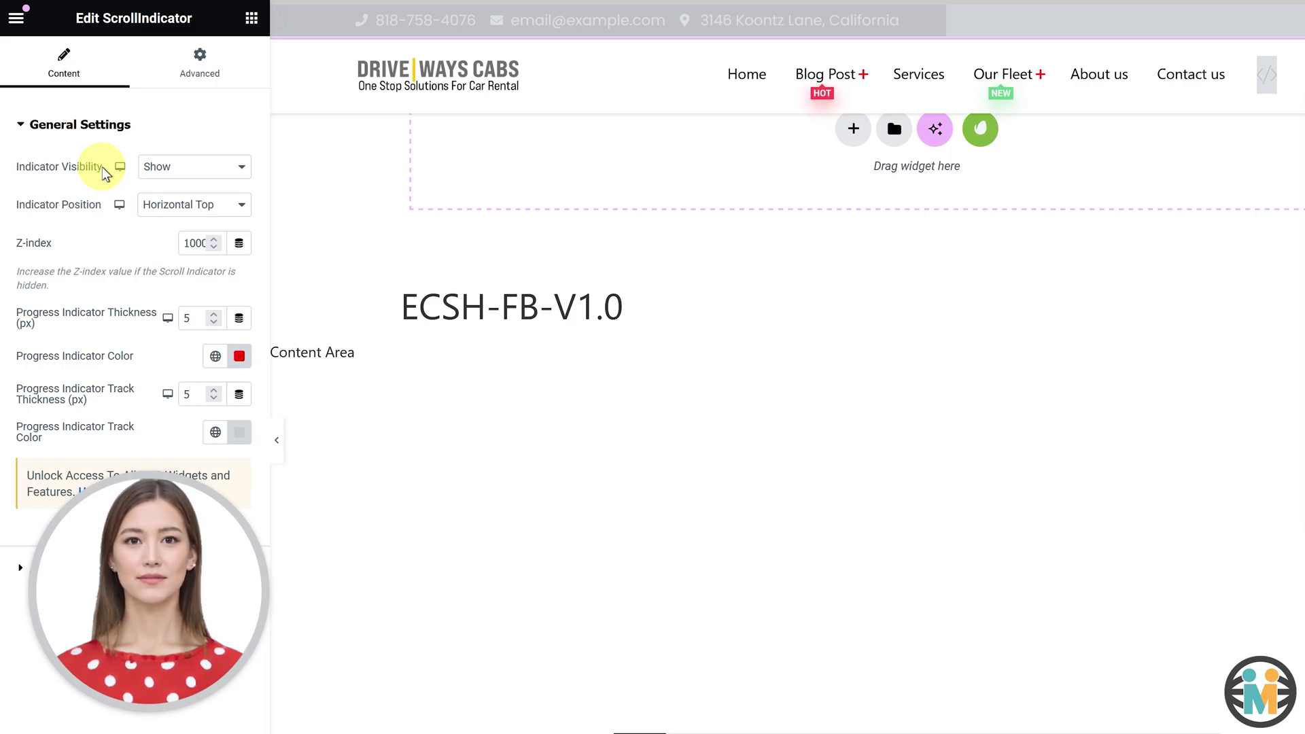
drag(106, 173, 15, 170)
drag(102, 208, 17, 216)
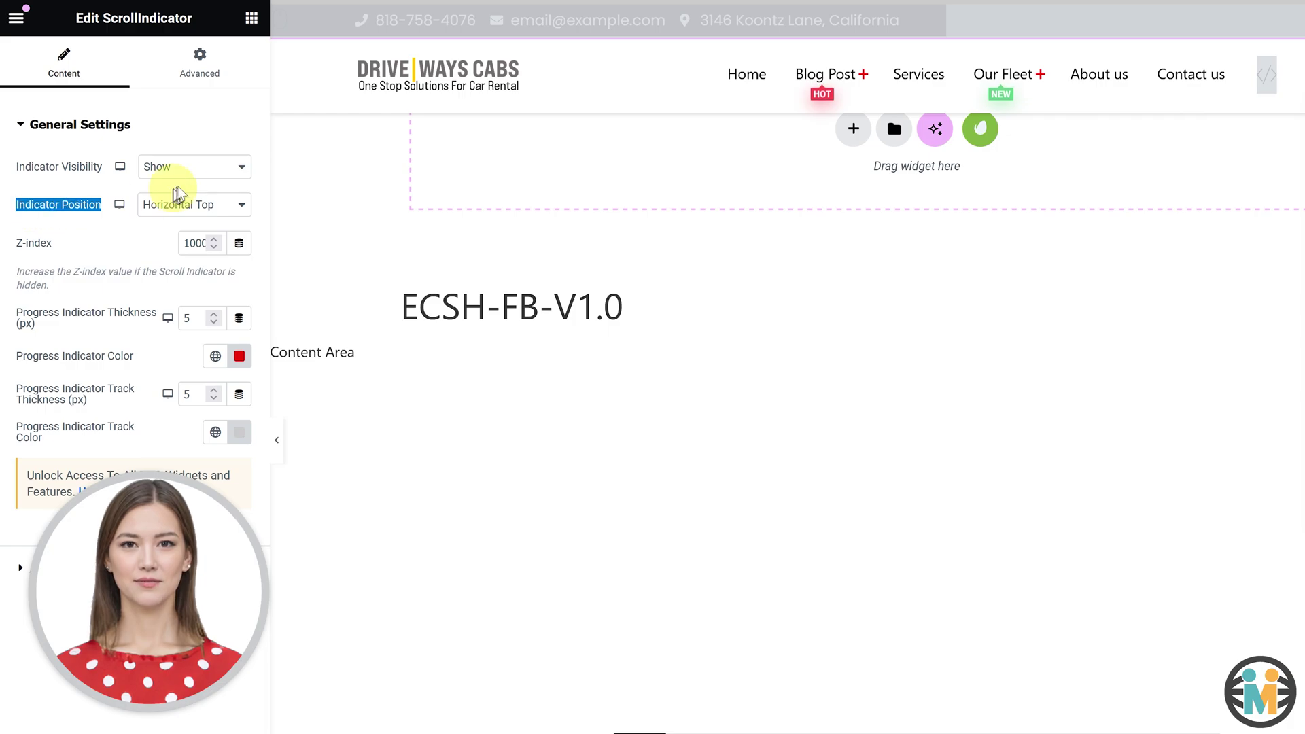
click(197, 170)
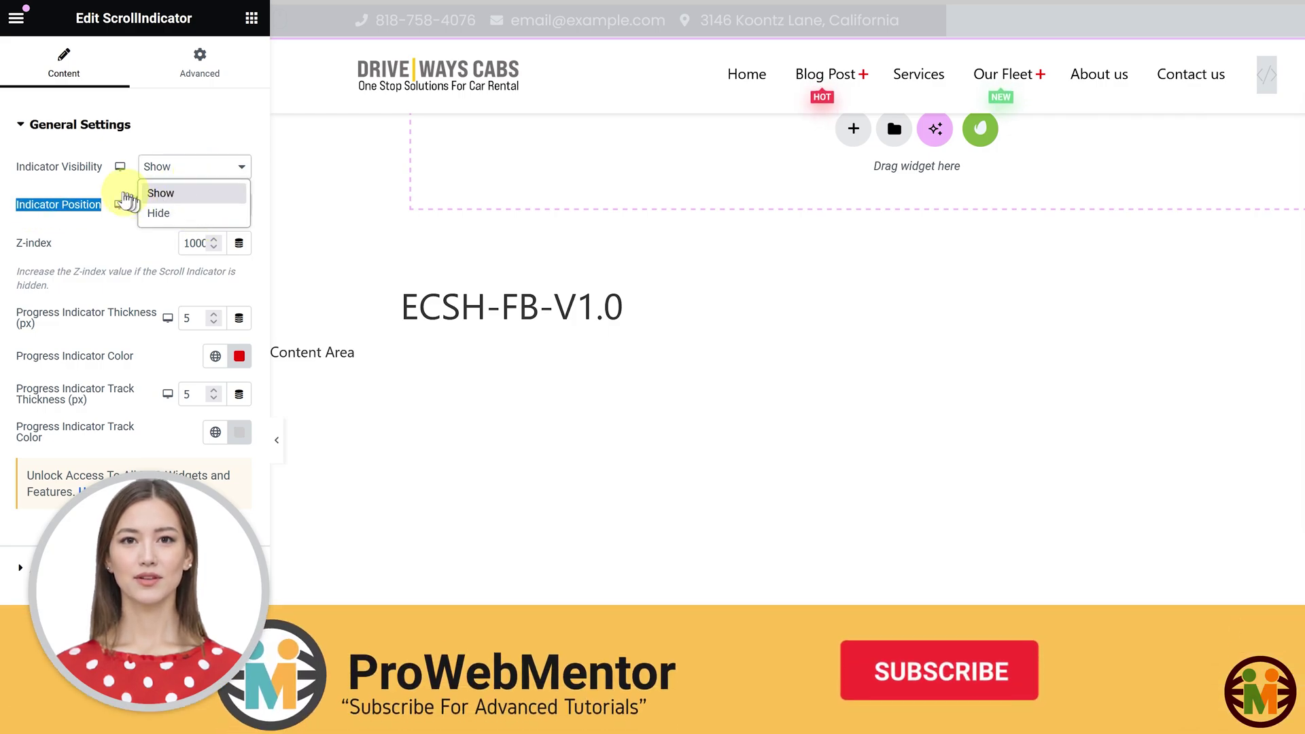
click(181, 193)
click(200, 205)
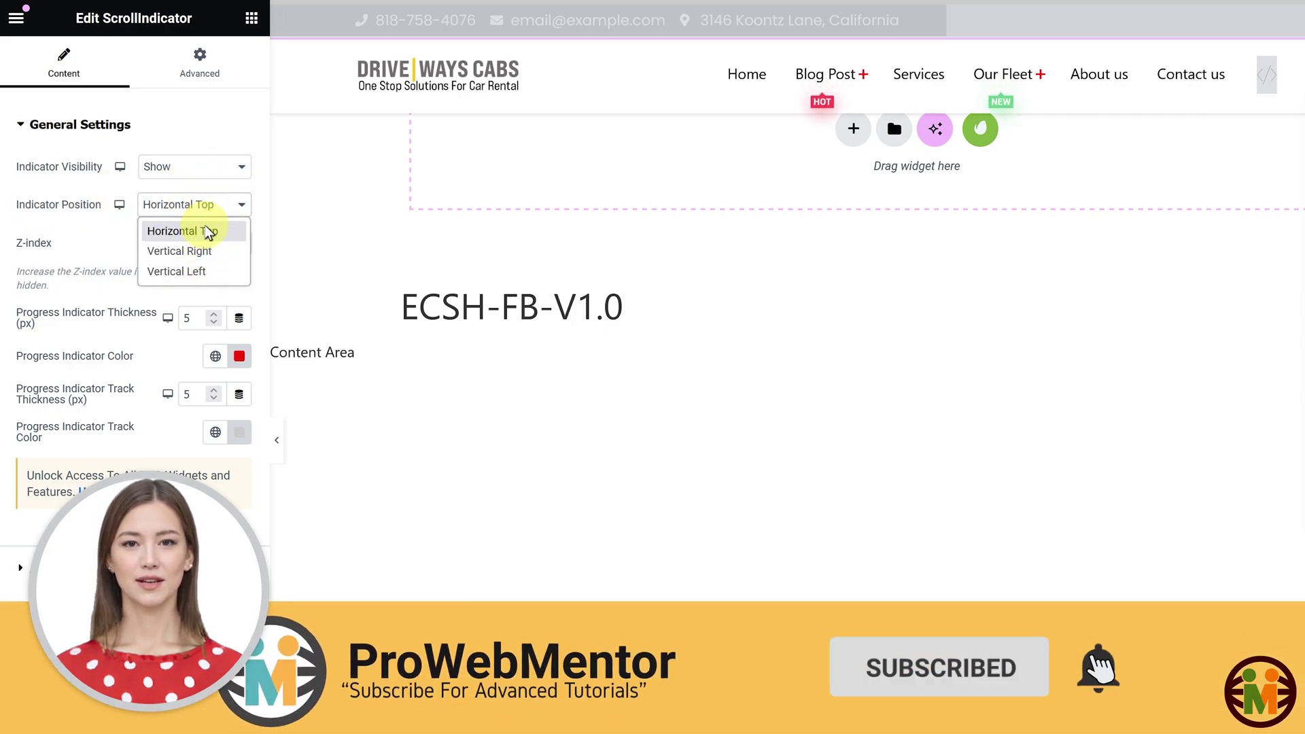
click(88, 242)
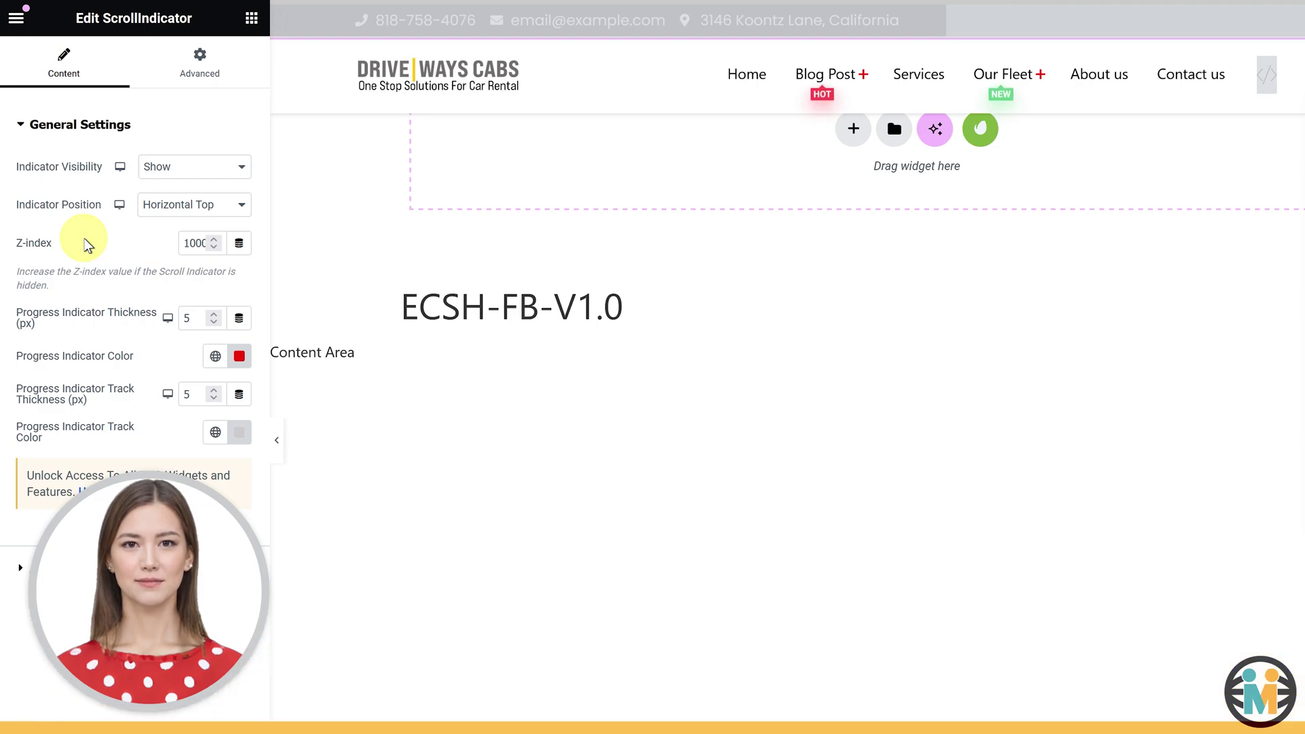
drag(68, 244, 20, 242)
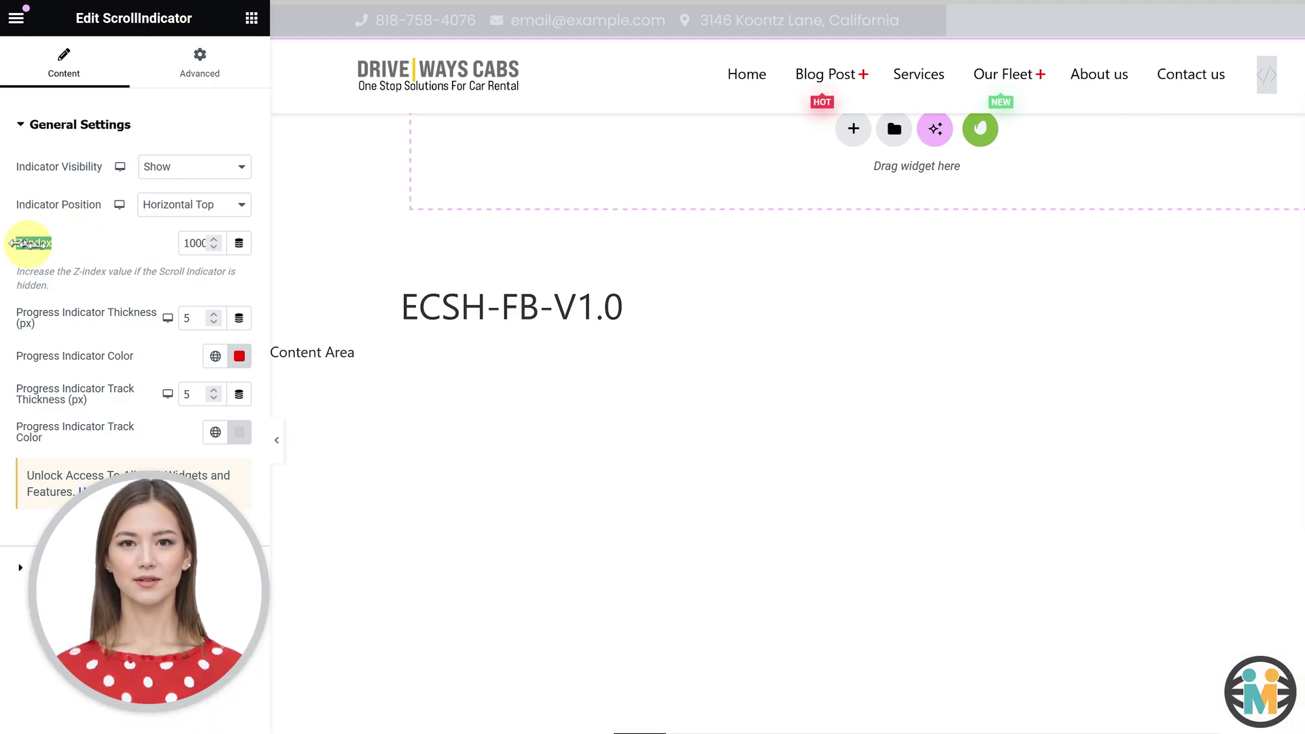
double_click(197, 243)
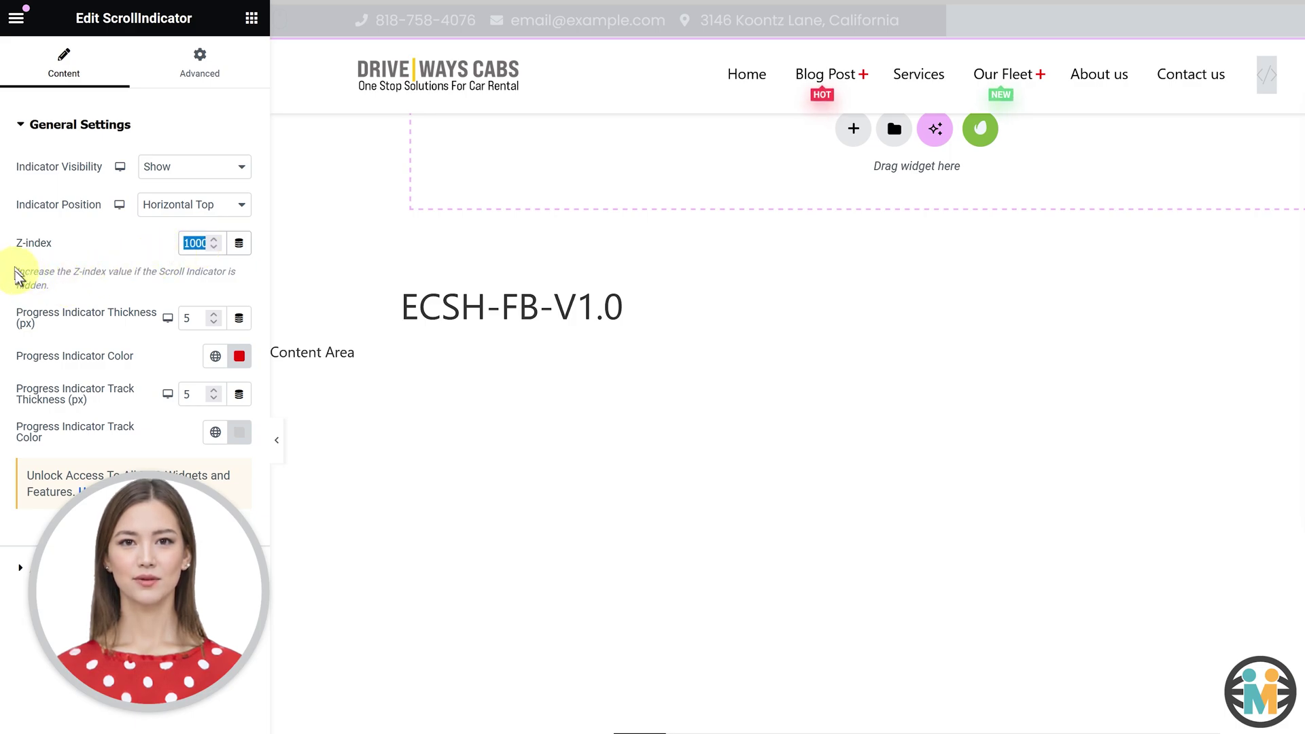
drag(16, 271, 60, 295)
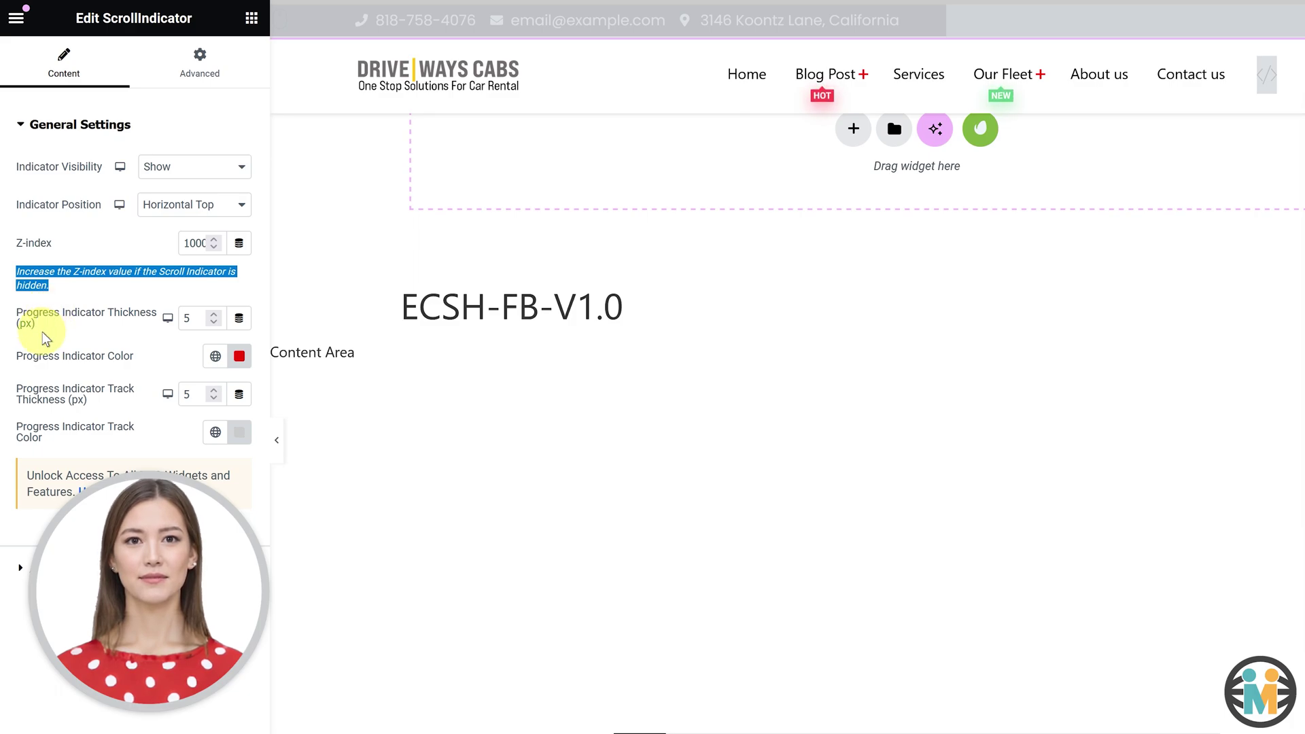
drag(42, 337, 15, 320)
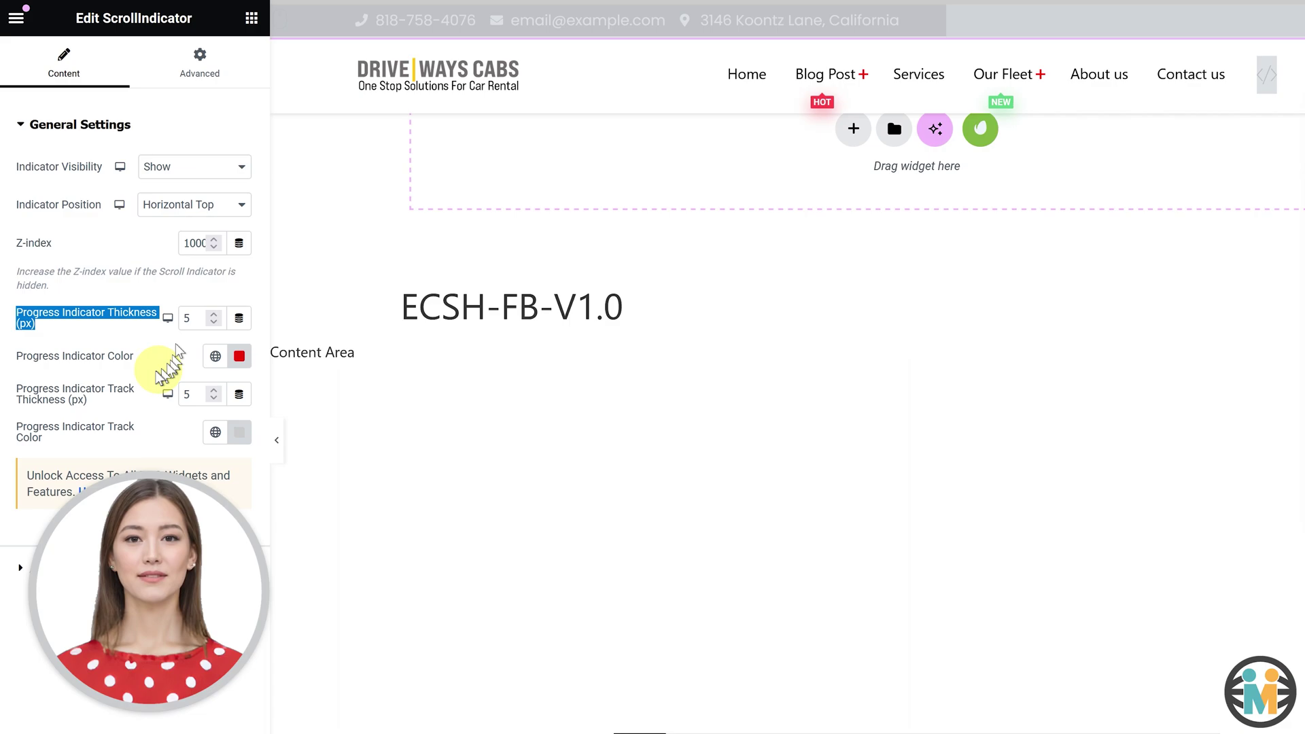
drag(136, 356, 15, 360)
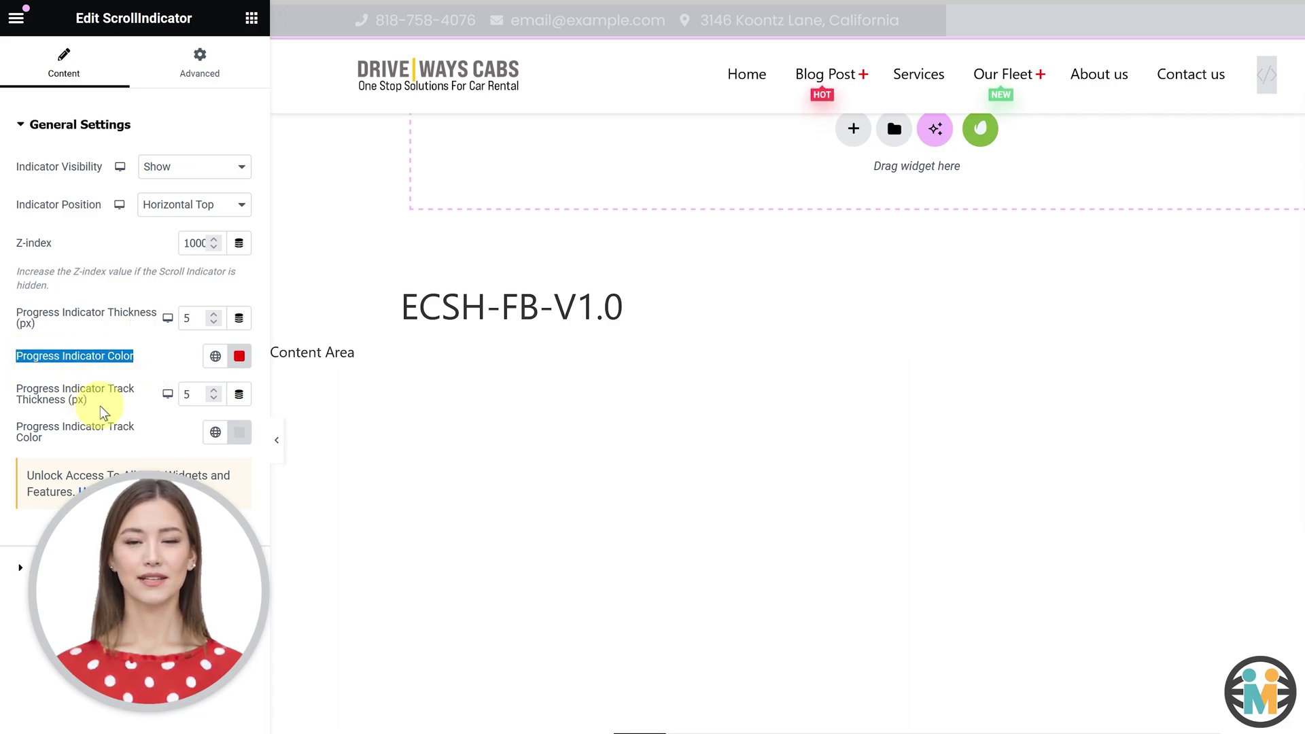
drag(102, 412, 15, 396)
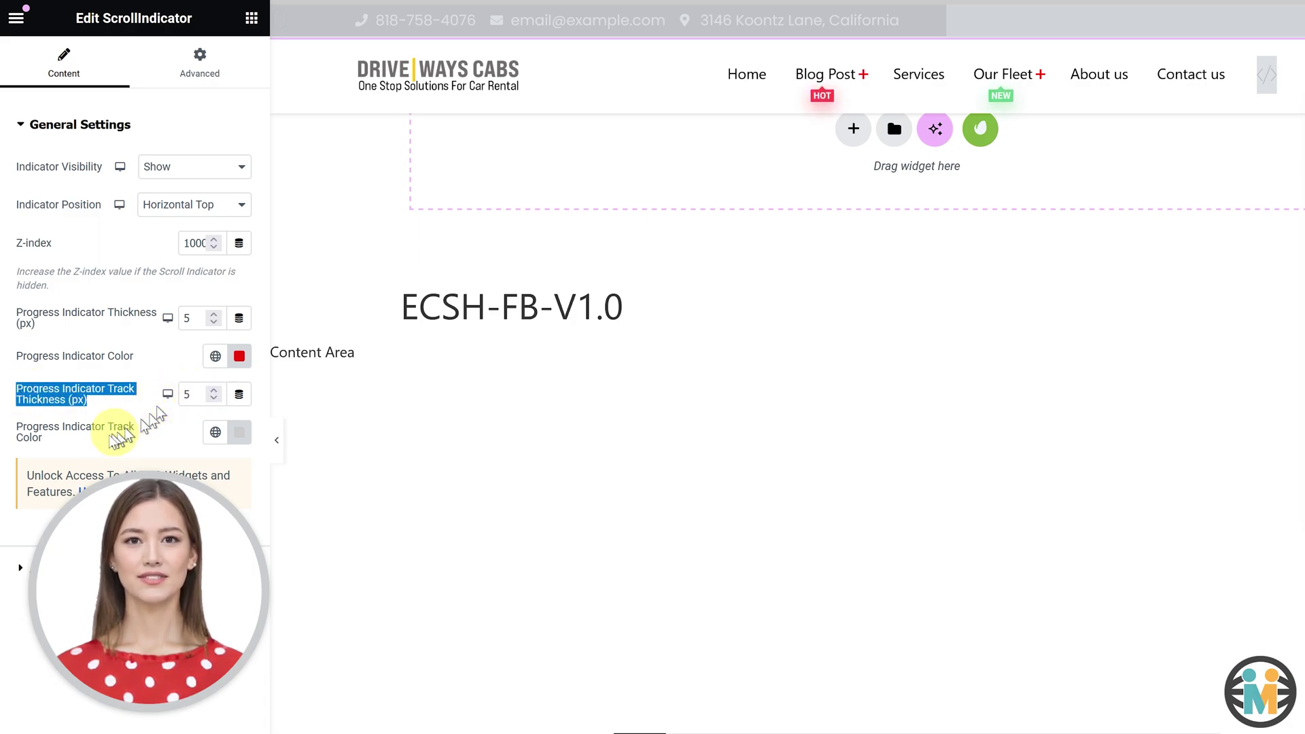
drag(43, 437, 14, 428)
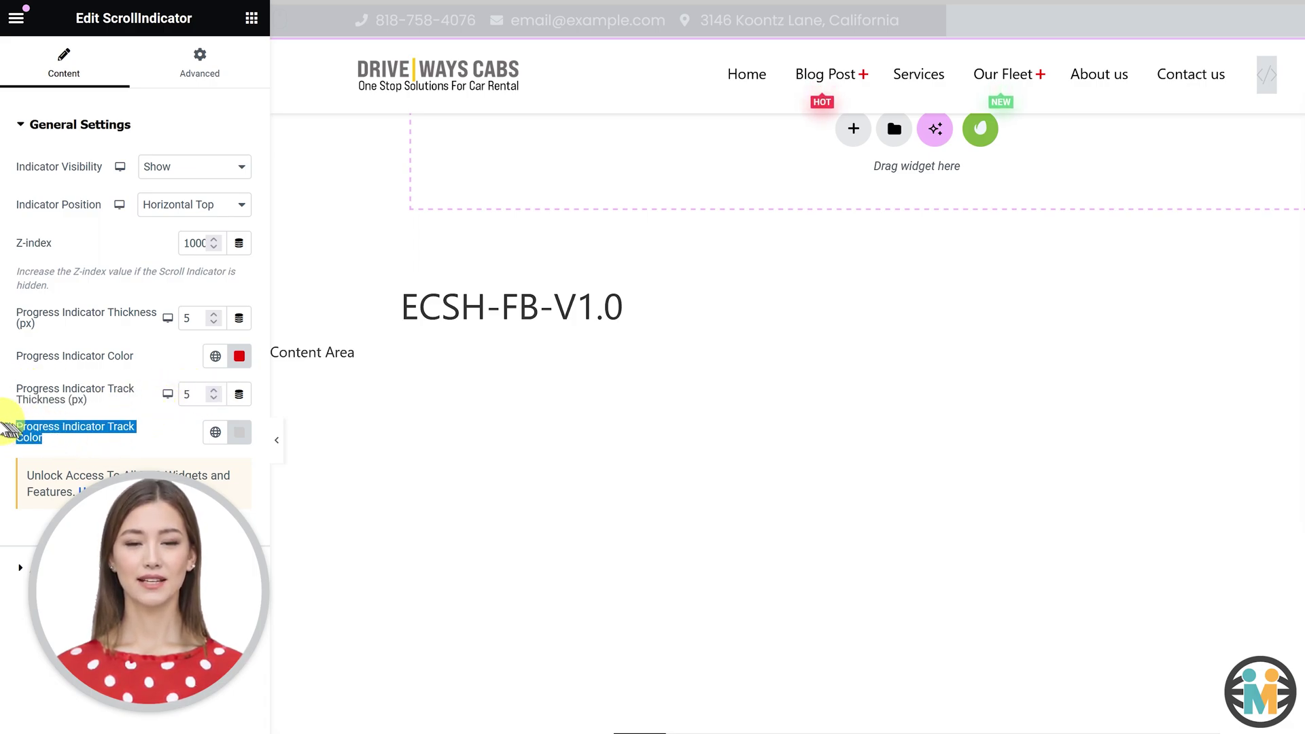
click(238, 433)
click(156, 441)
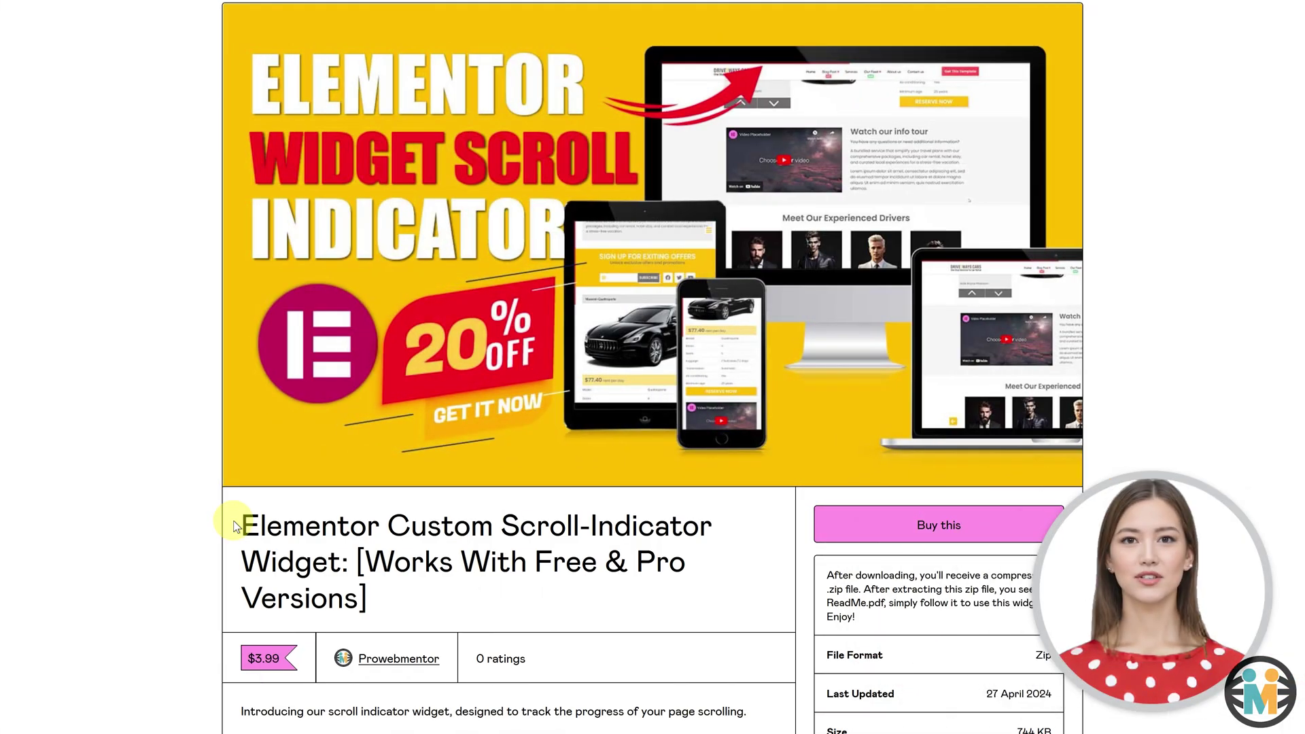
Highlight the product title and buy the US$3.99 Scroll-Indicator Widget
drag(242, 524, 416, 604)
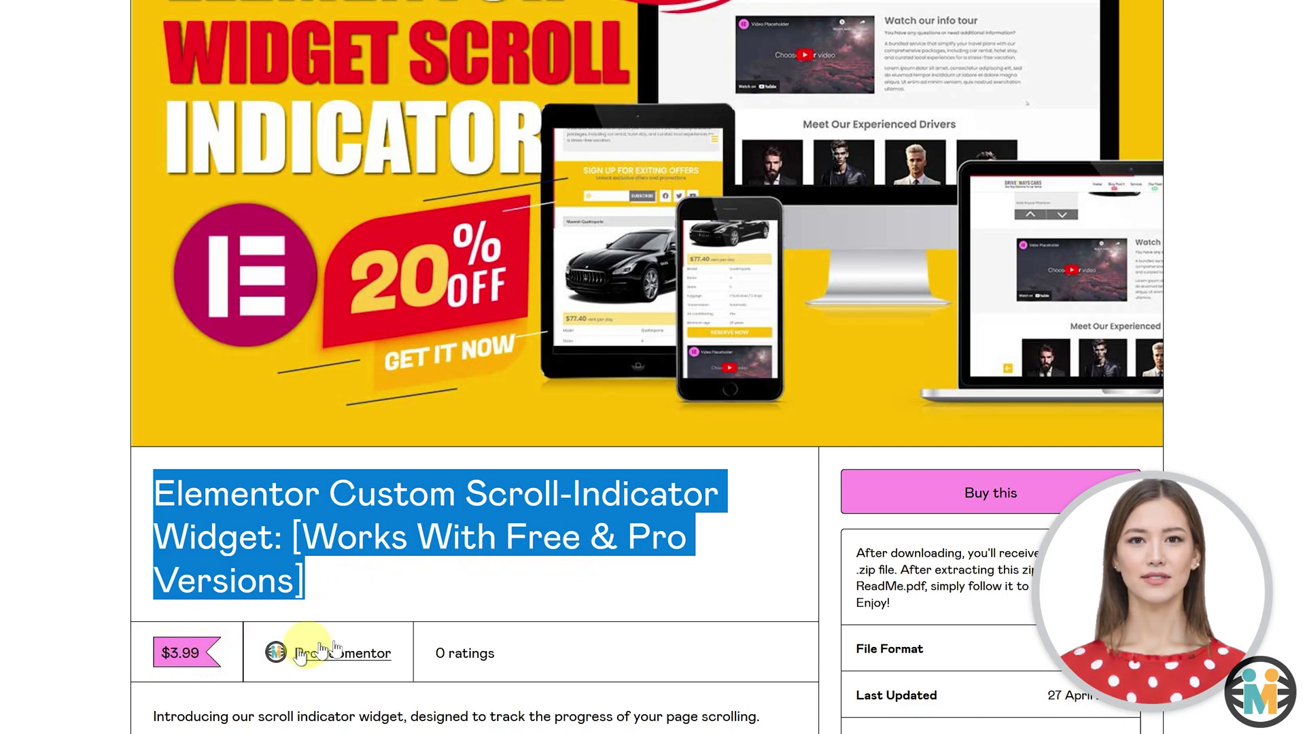
click(975, 492)
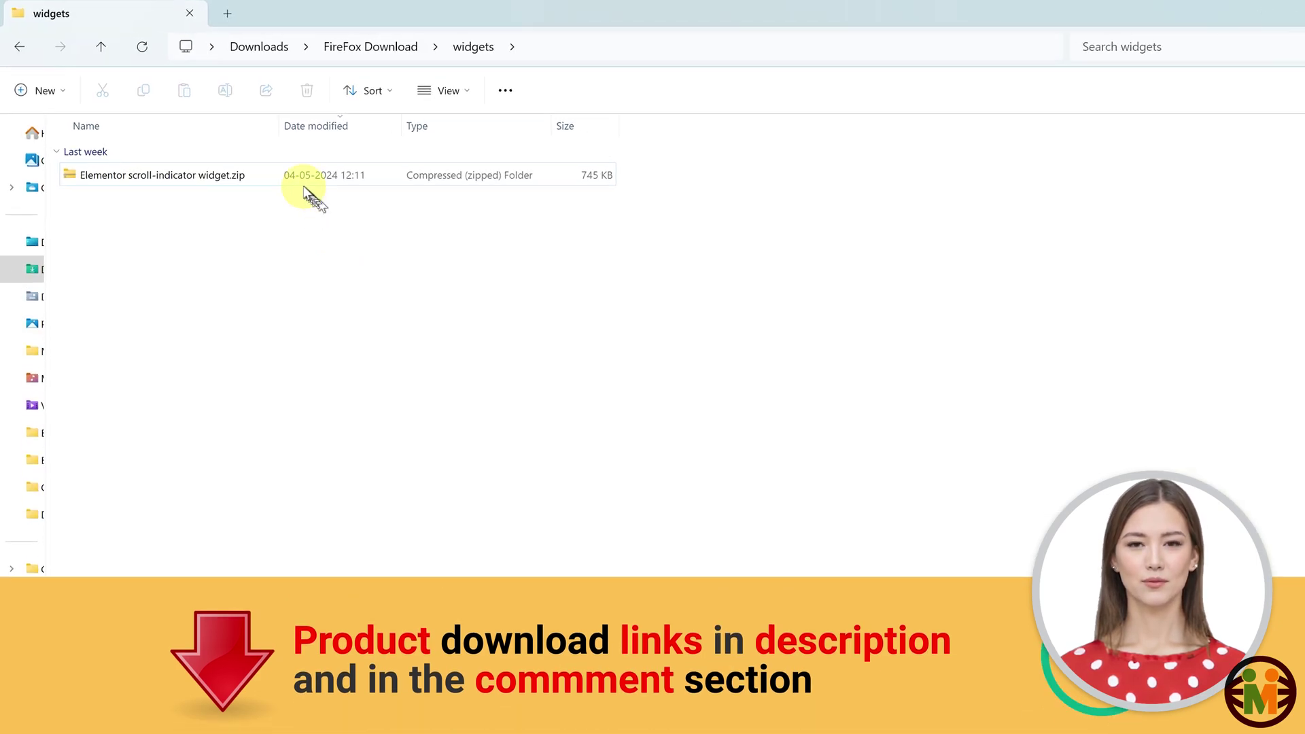
Look inside the downloaded widget zip to show its included ReadMe.pdf
click(234, 192)
double_click(256, 193)
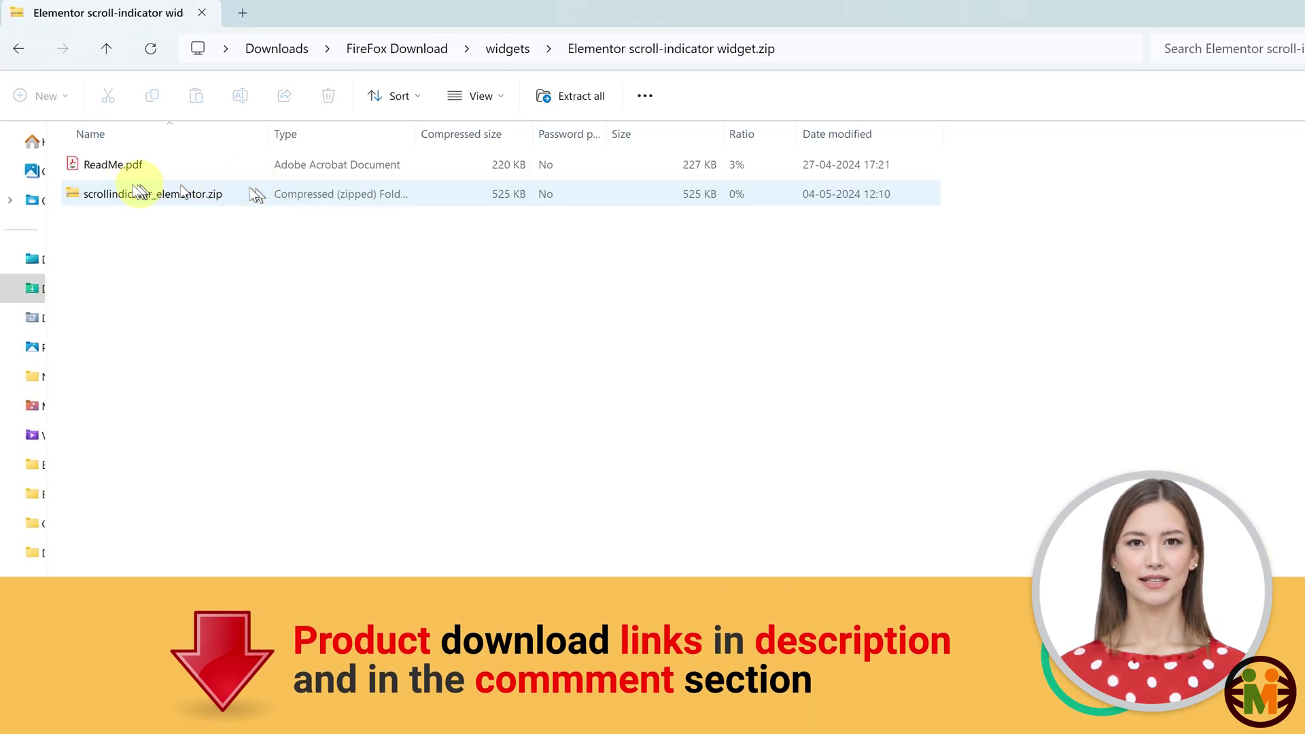
click(102, 166)
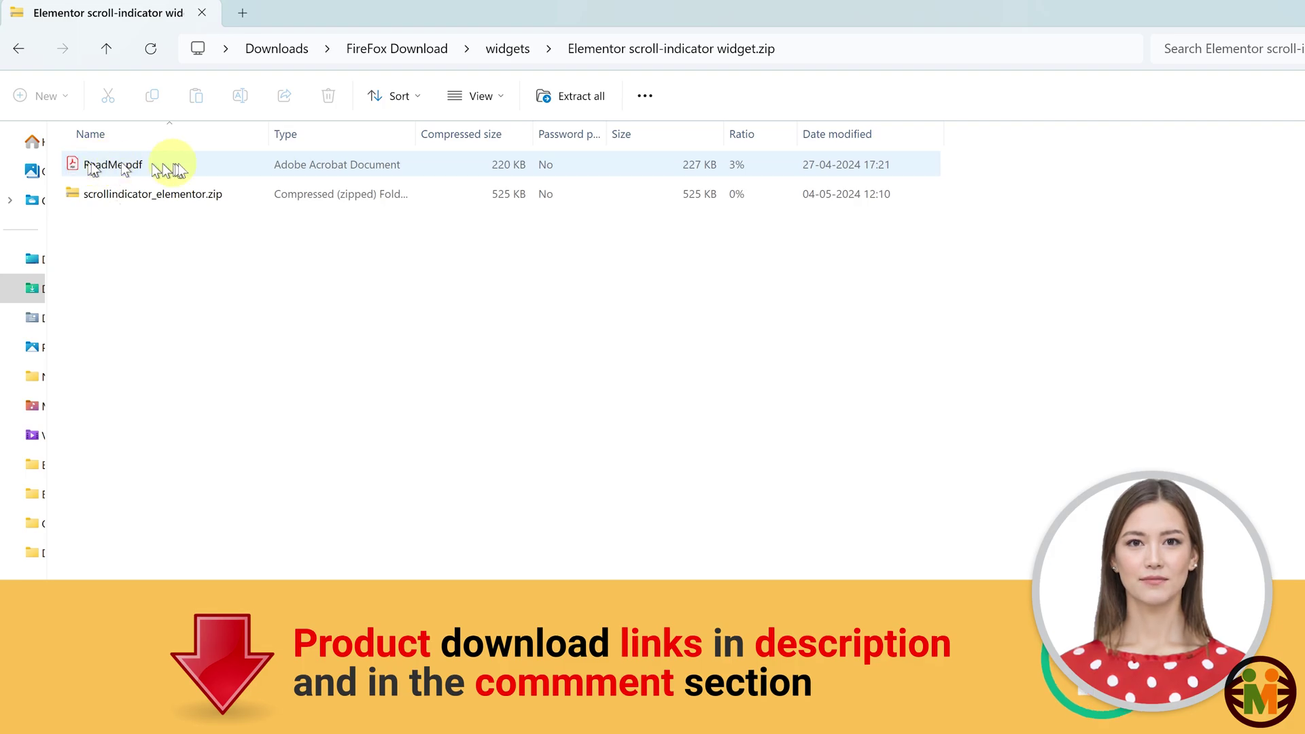
click(505, 47)
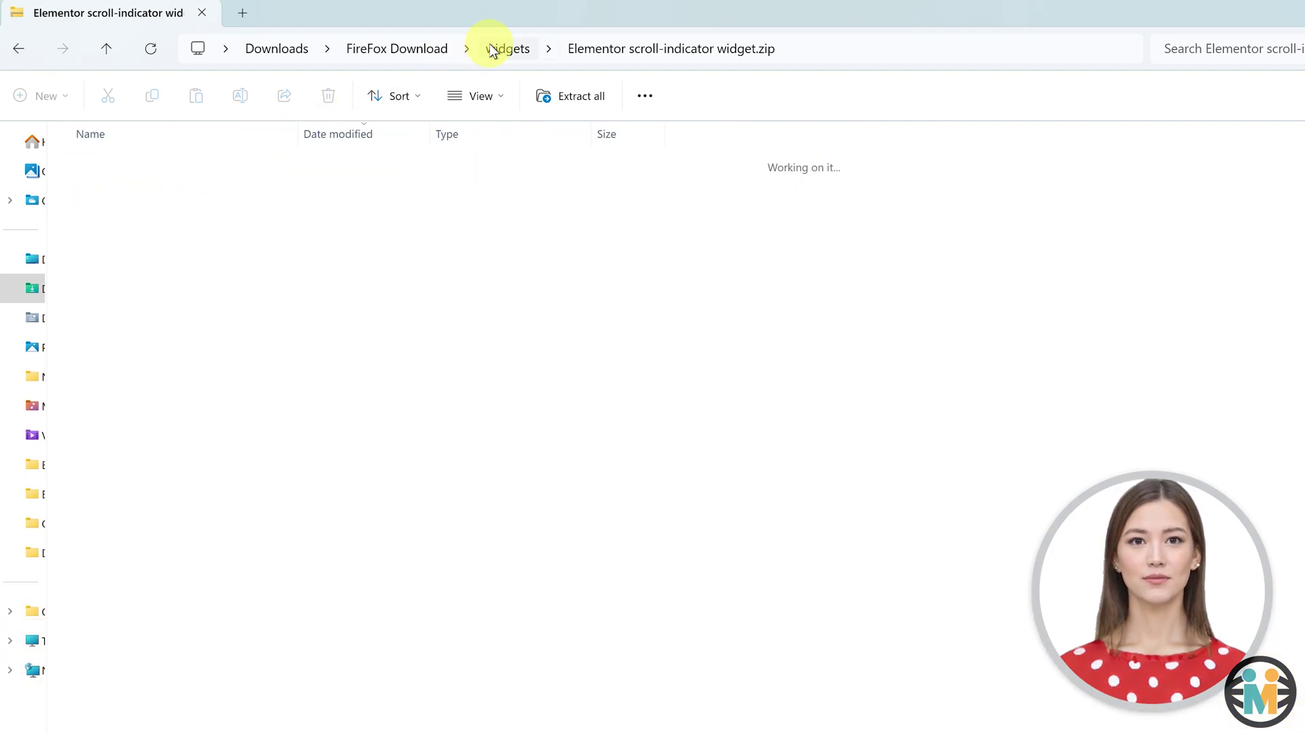
Extract the widget zip, open the extracted folder, and select scrollindicator_elementor.zip
right_click(285, 181)
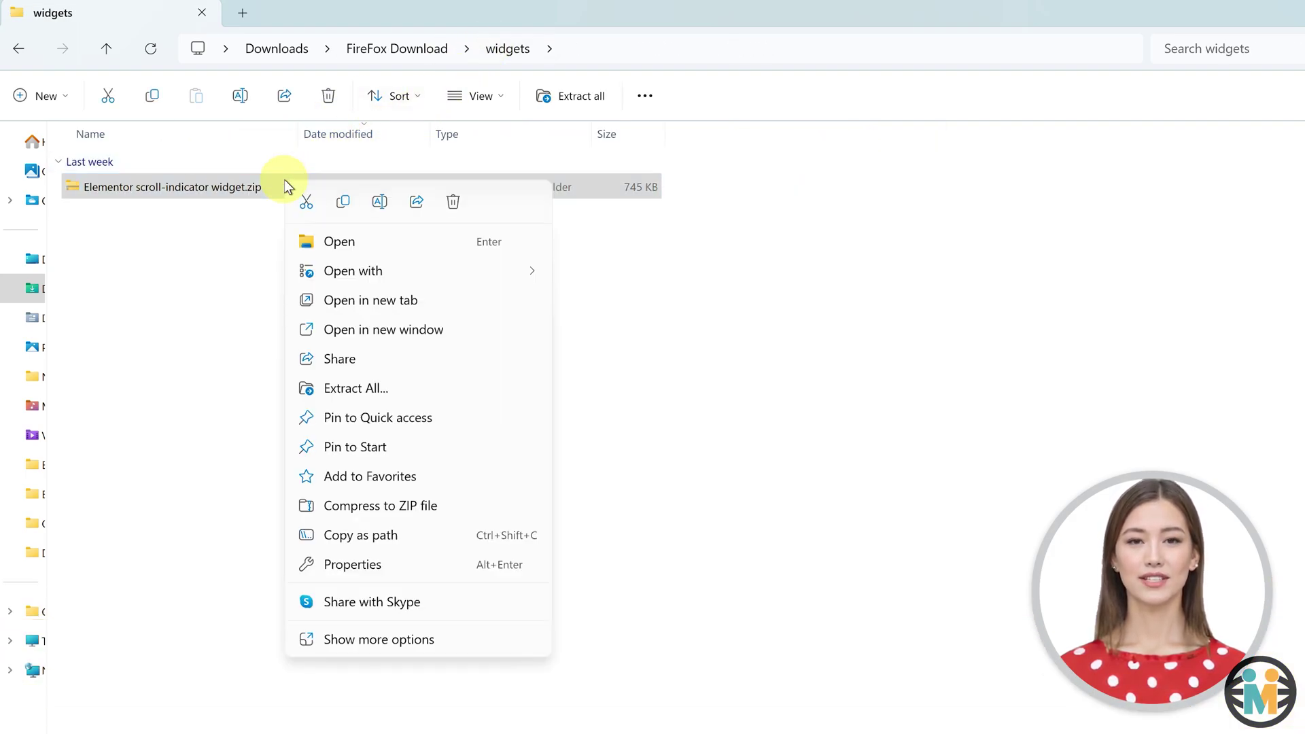
click(354, 386)
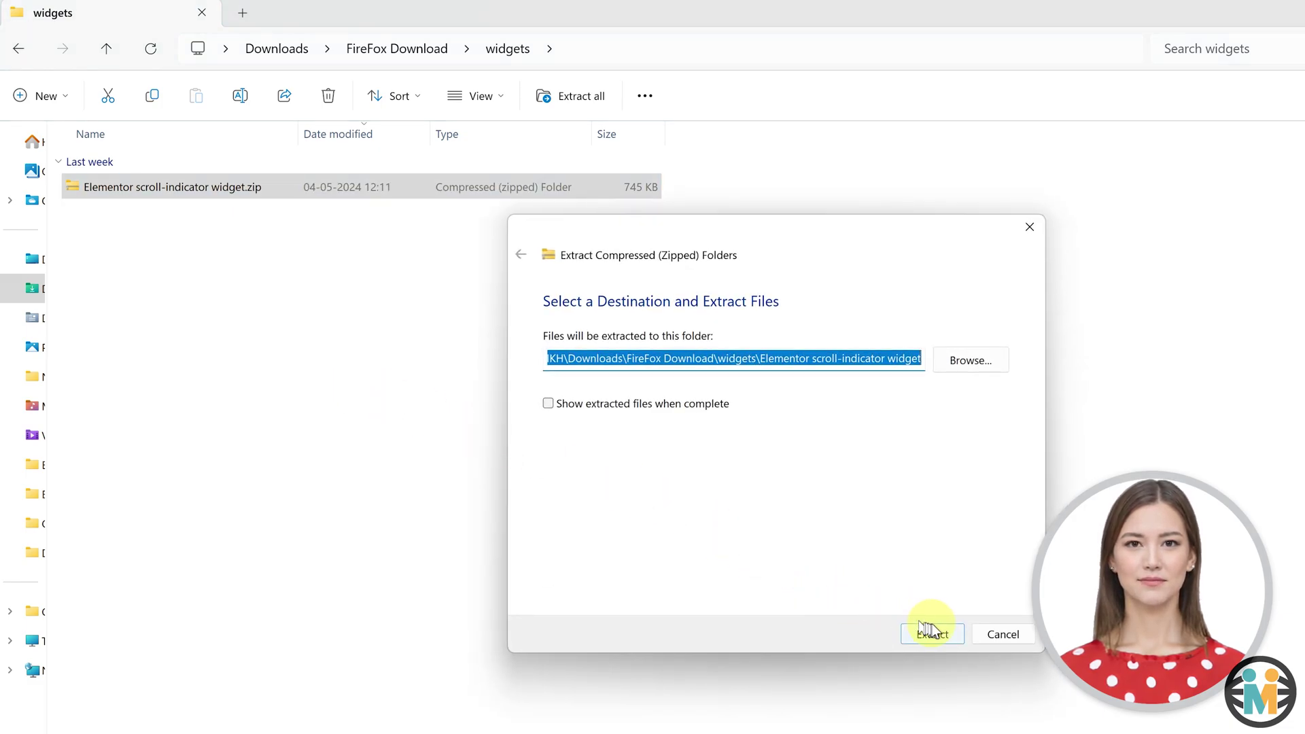
click(932, 632)
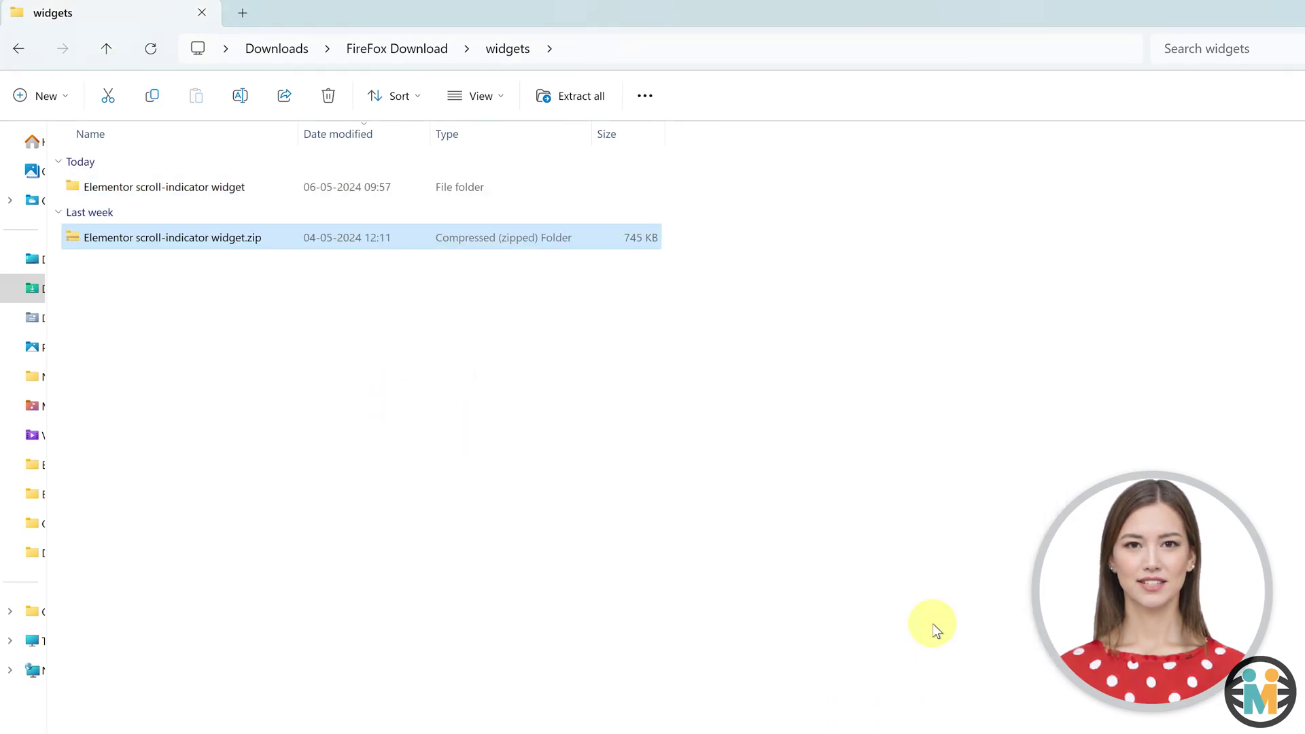
double_click(246, 189)
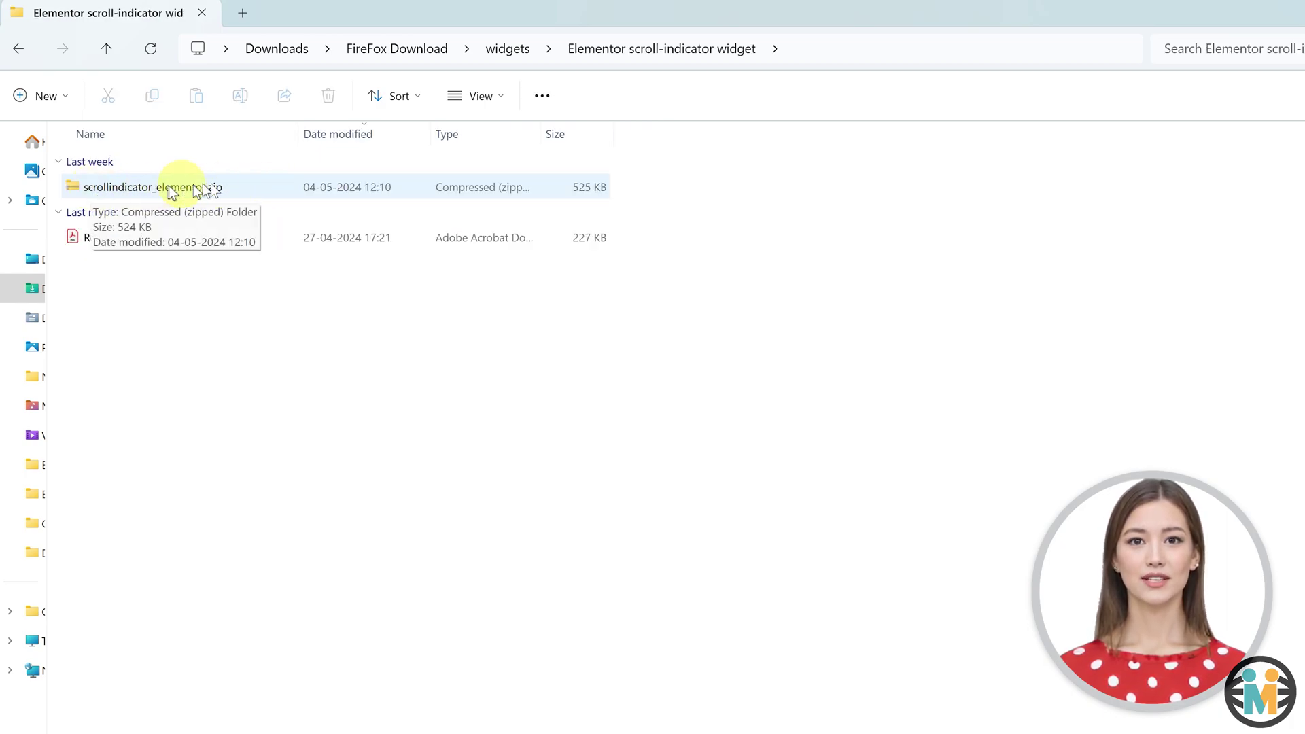
click(216, 185)
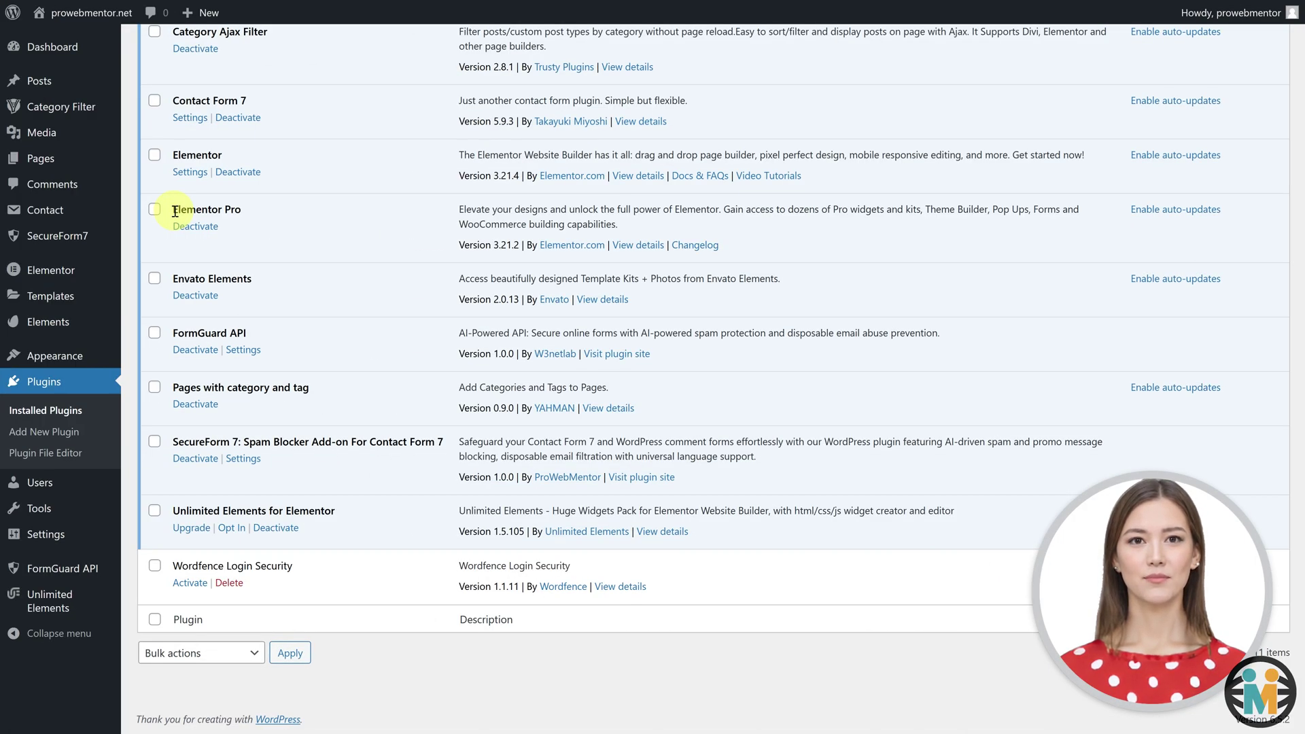
drag(174, 211, 241, 211)
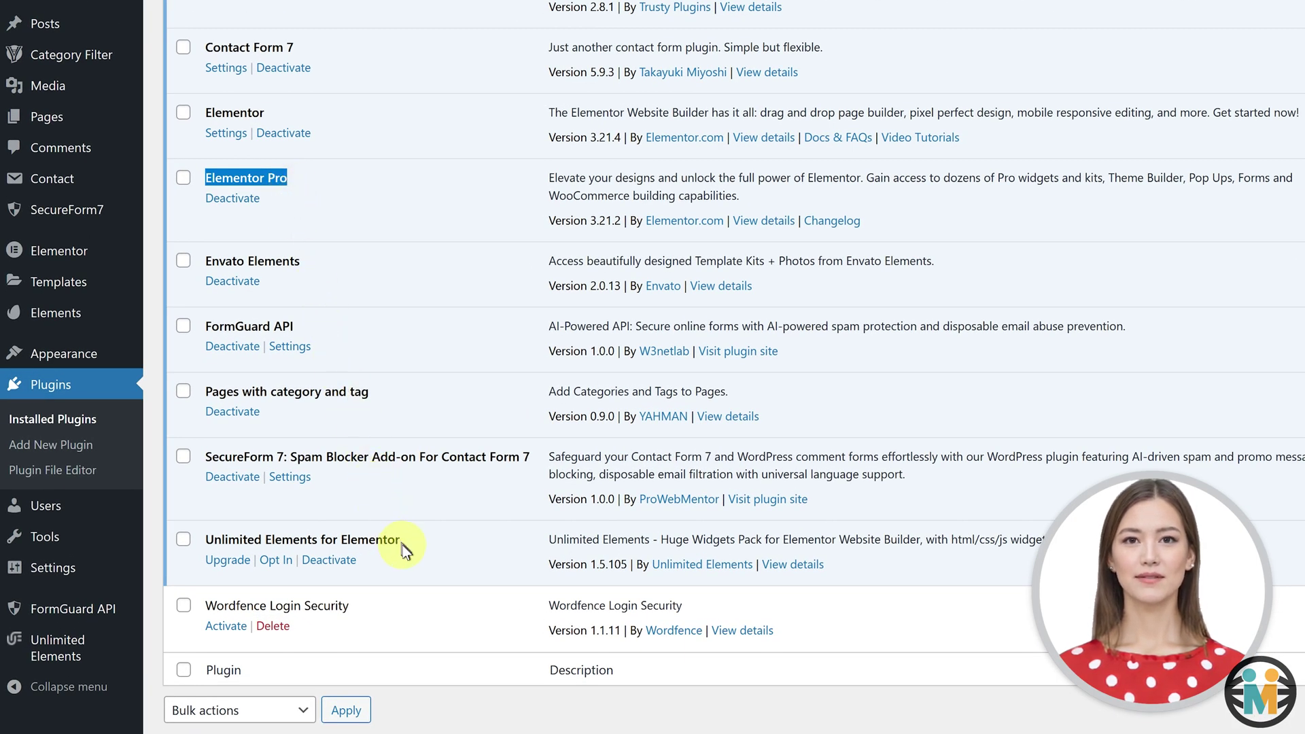
drag(403, 548, 225, 544)
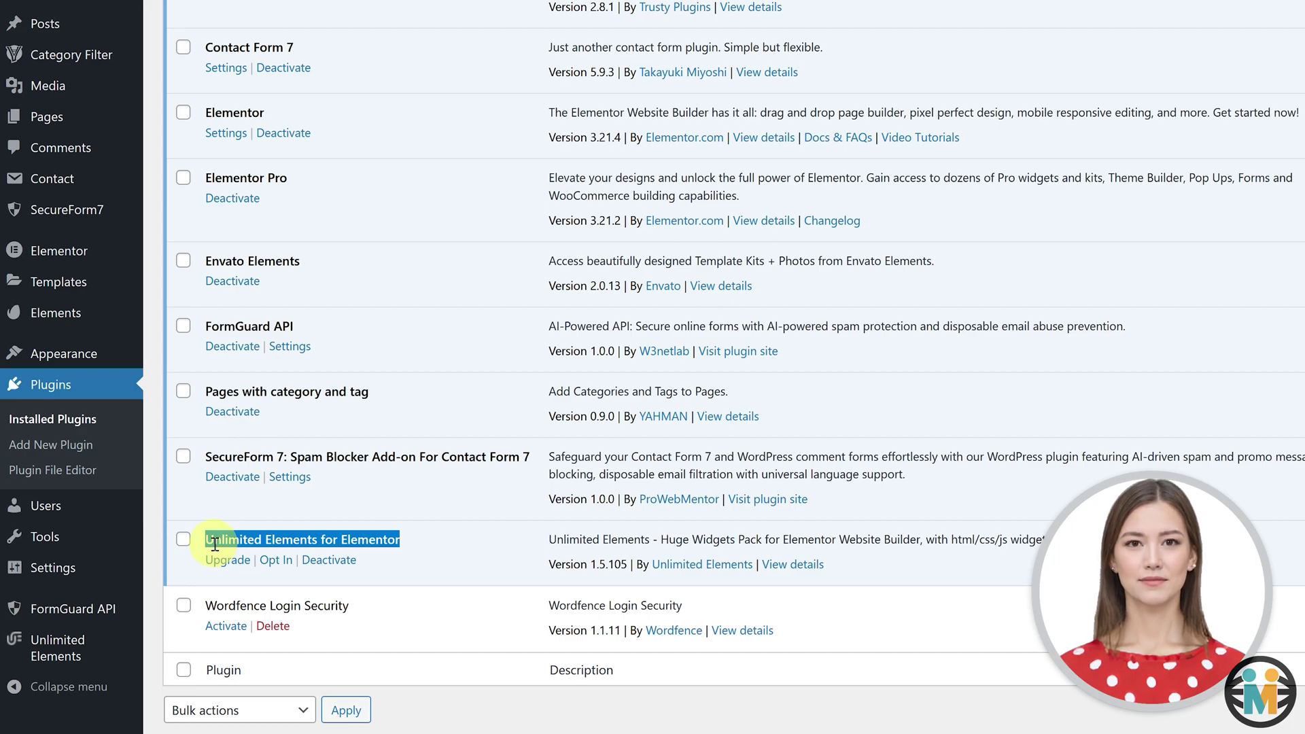
Open the Unlimited Elements Widgets library and browse the Creative Widgets cards' Install and Preview options
mouse_move(38, 656)
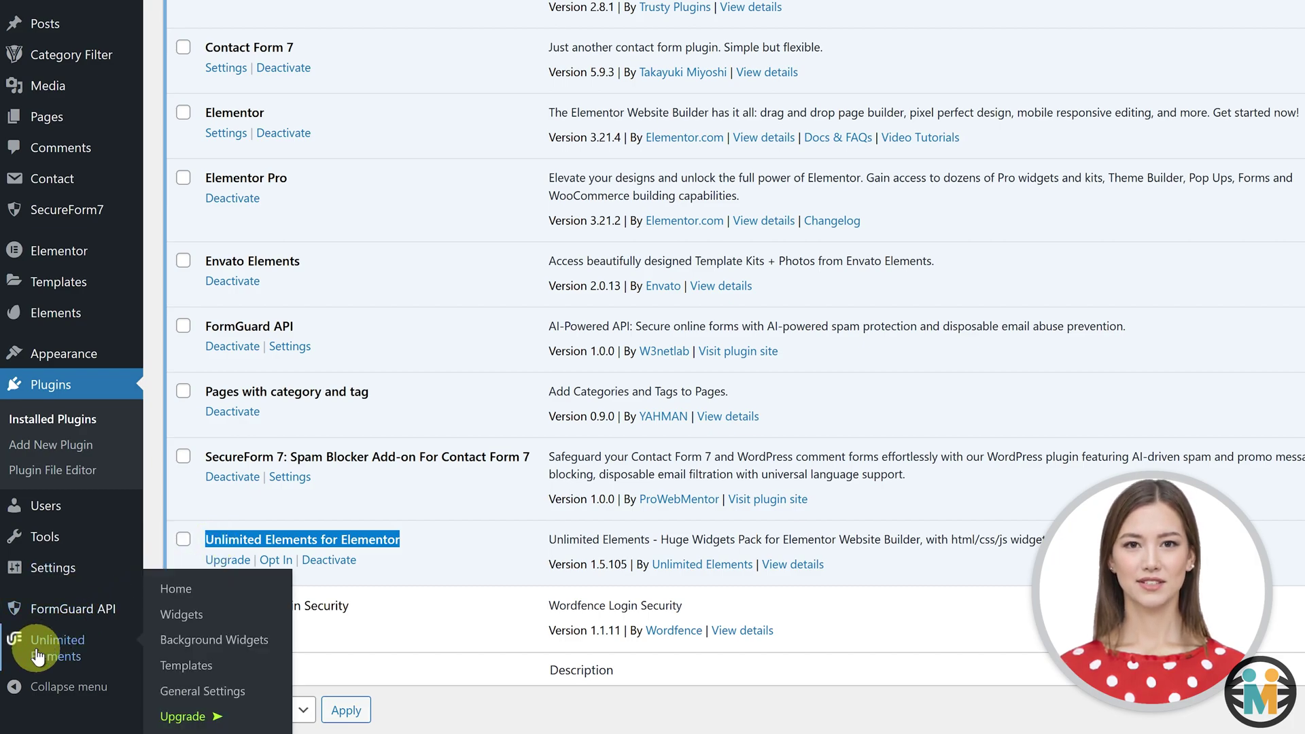
click(172, 627)
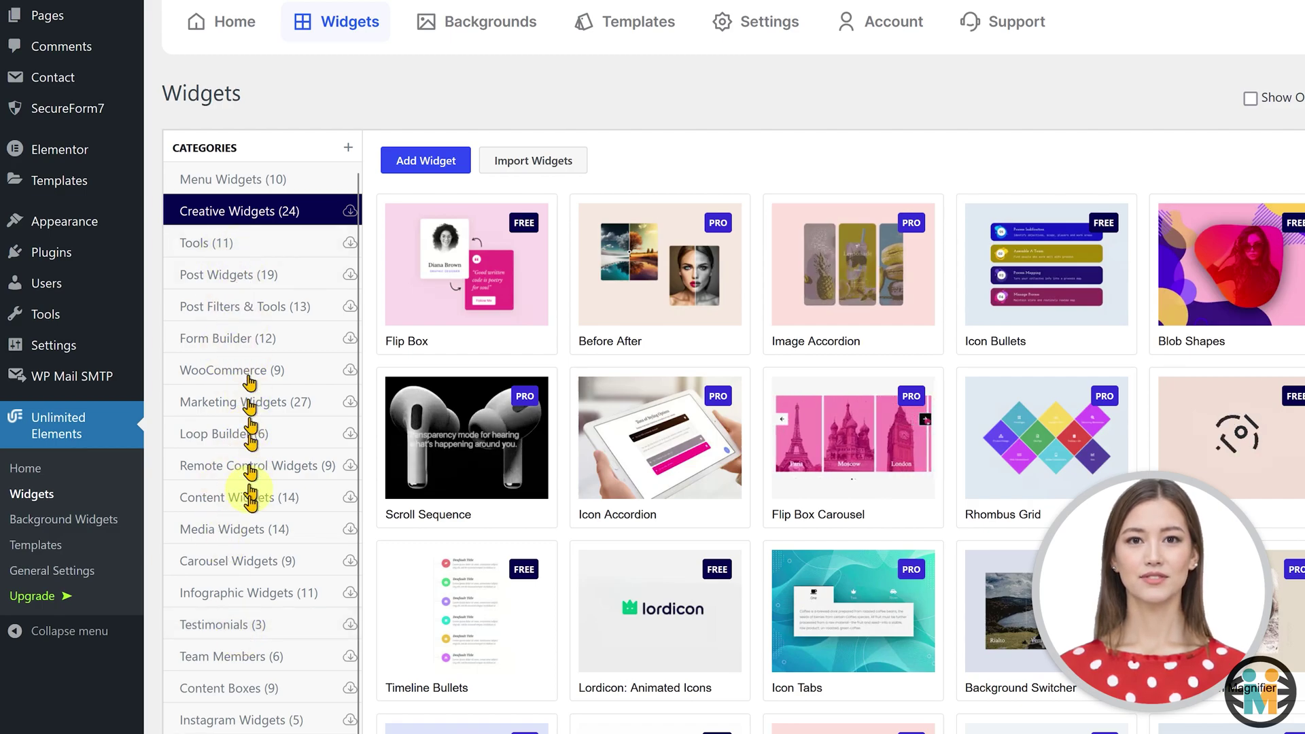
mouse_move(455, 318)
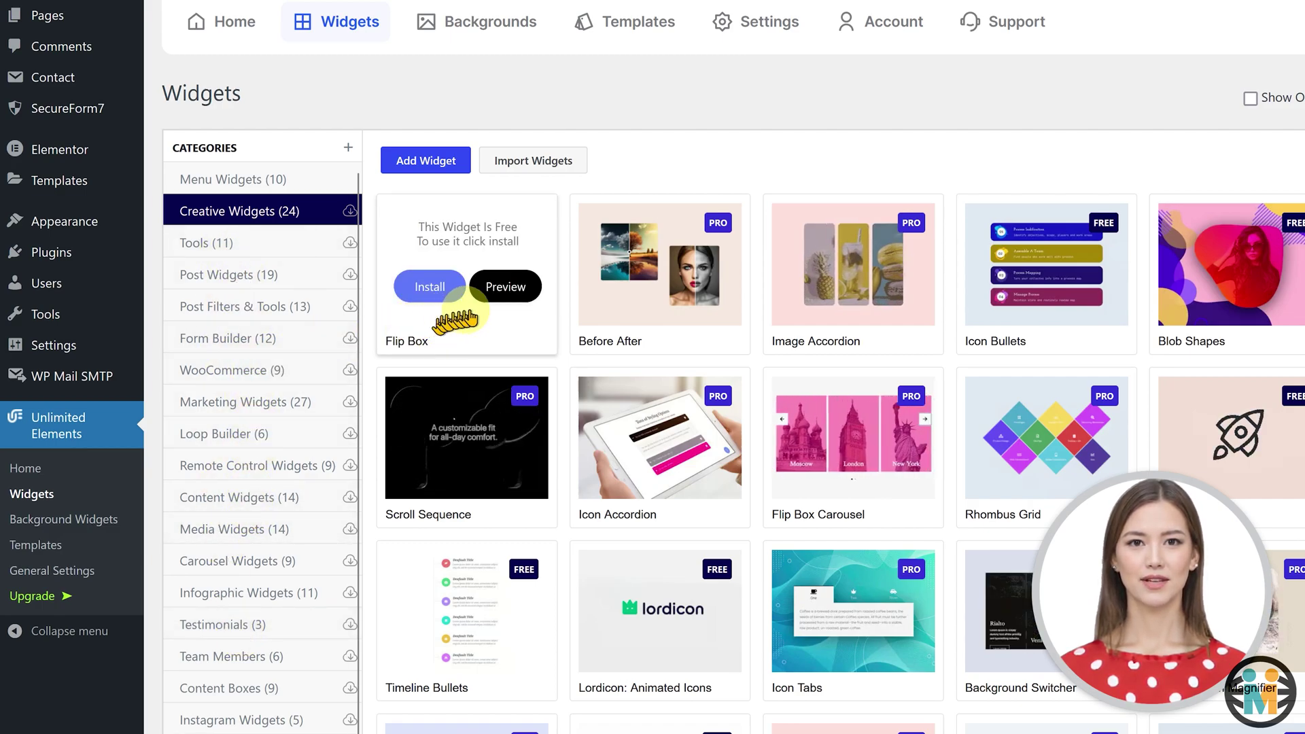
mouse_move(1037, 280)
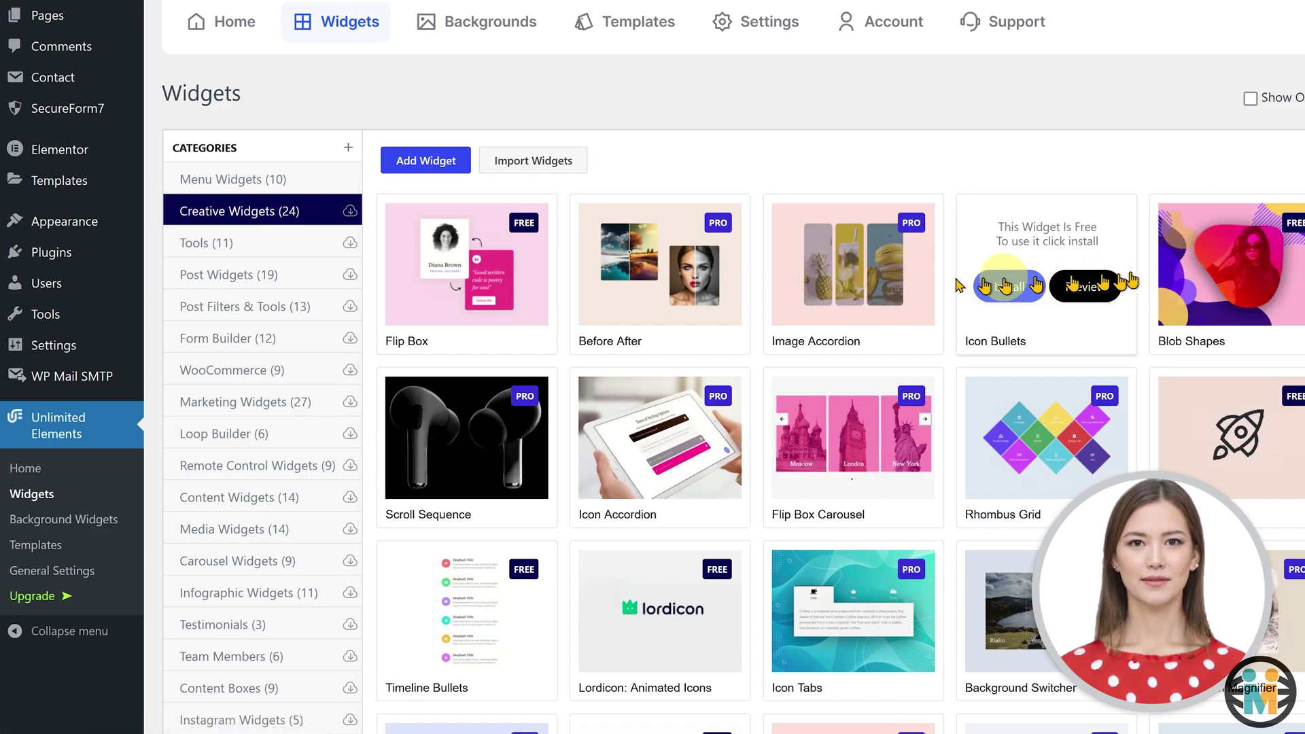
mouse_move(508, 275)
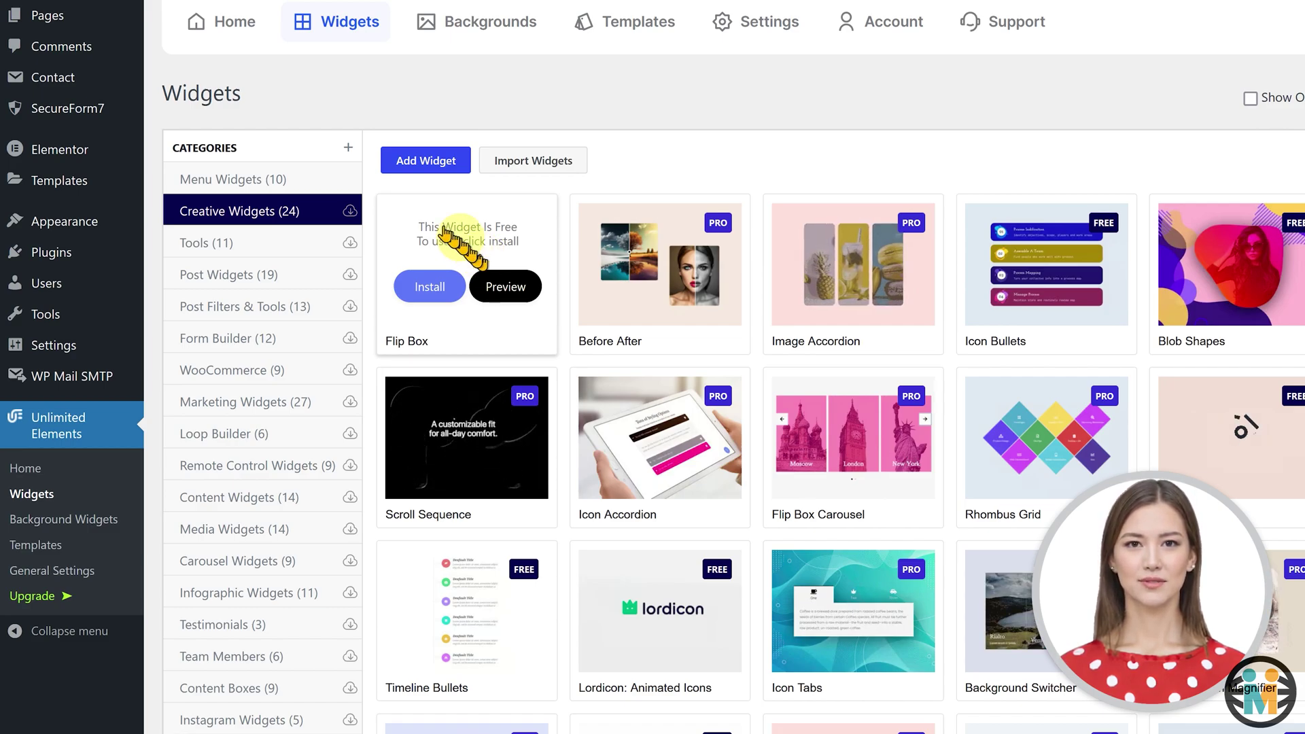
Create a new widget category named 'Custom Widgets'
click(348, 147)
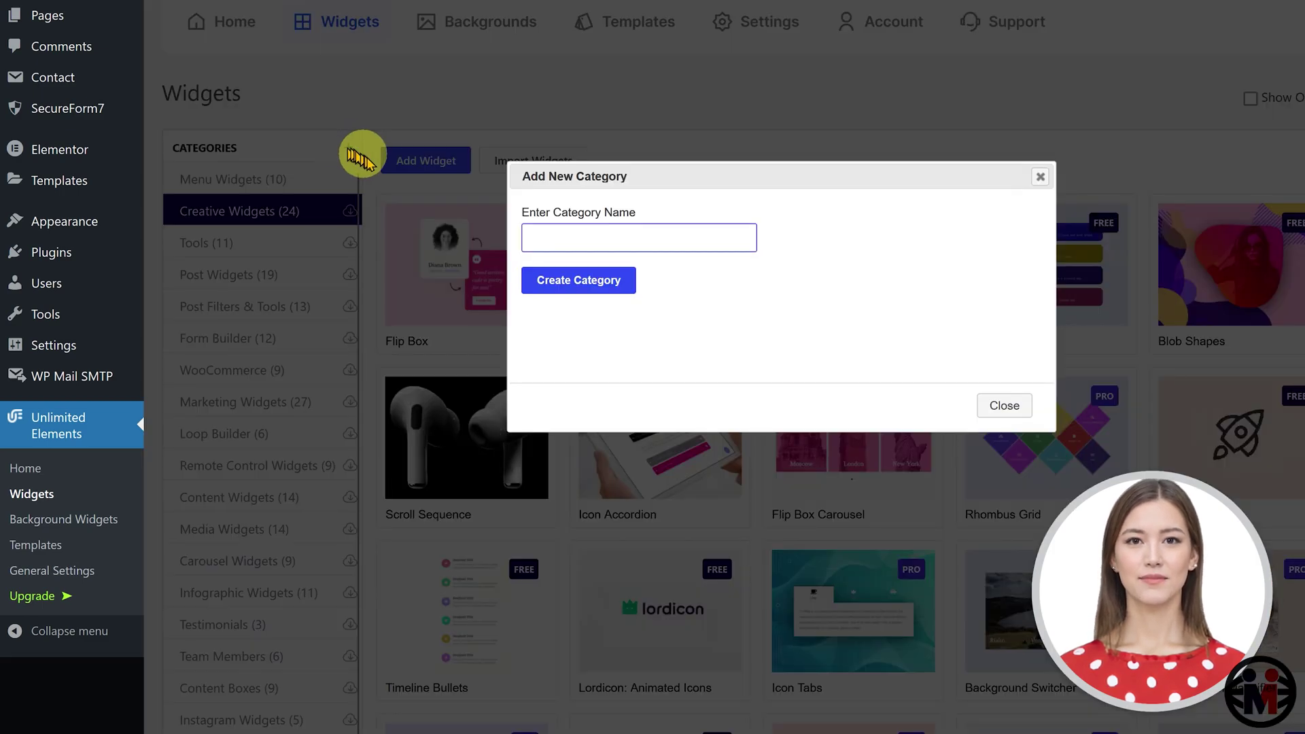
click(553, 237)
text(C)
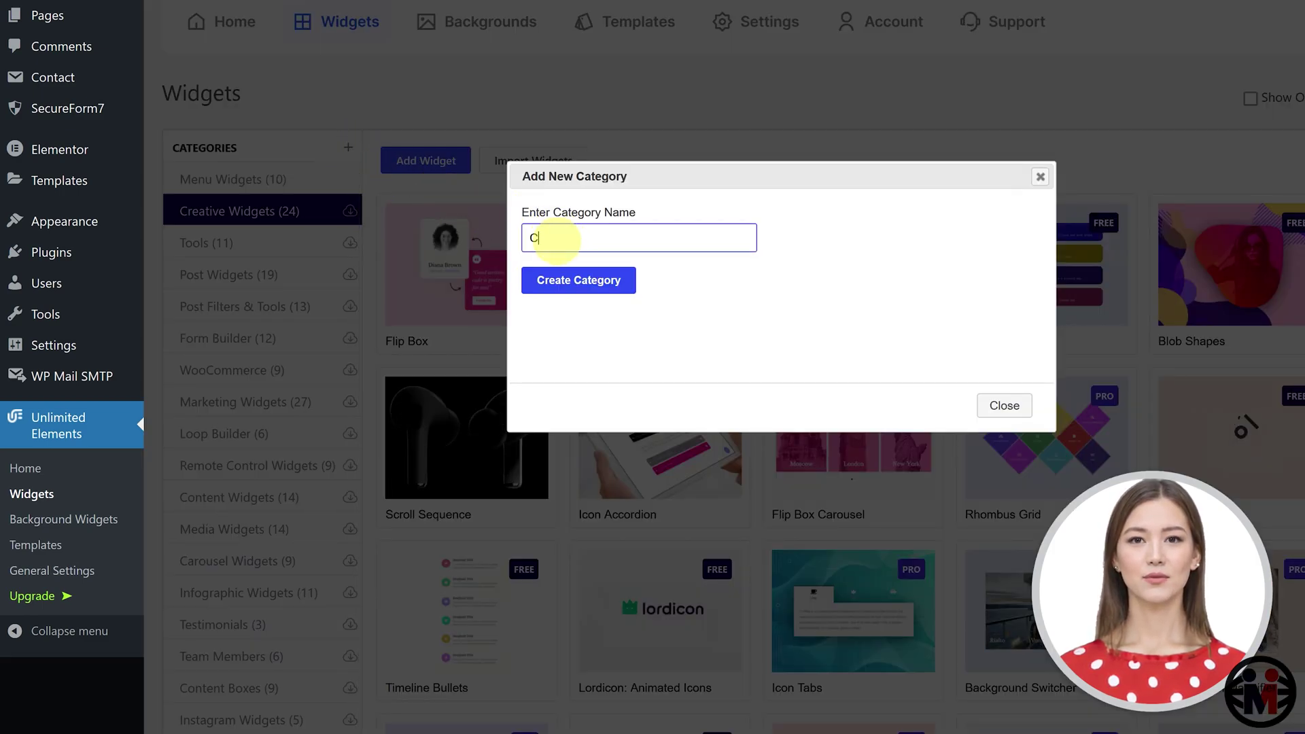
text(ustom Widgets)
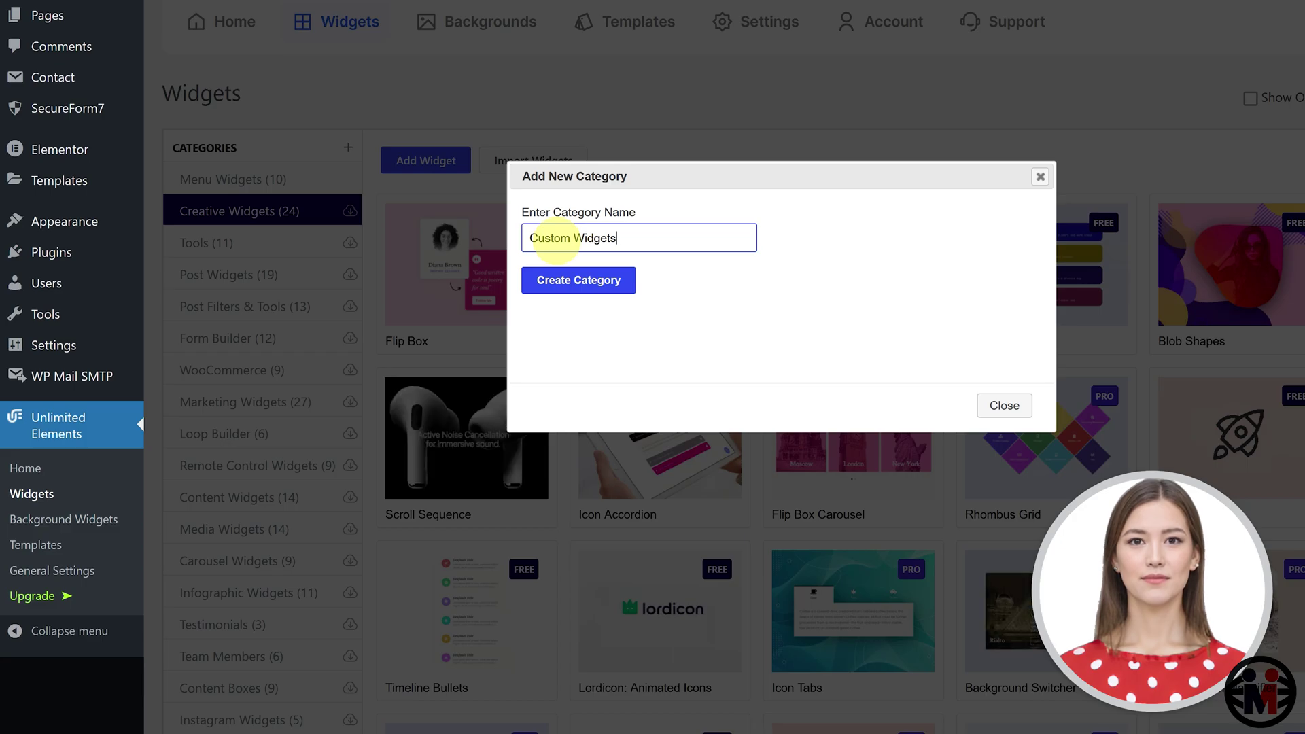
click(584, 292)
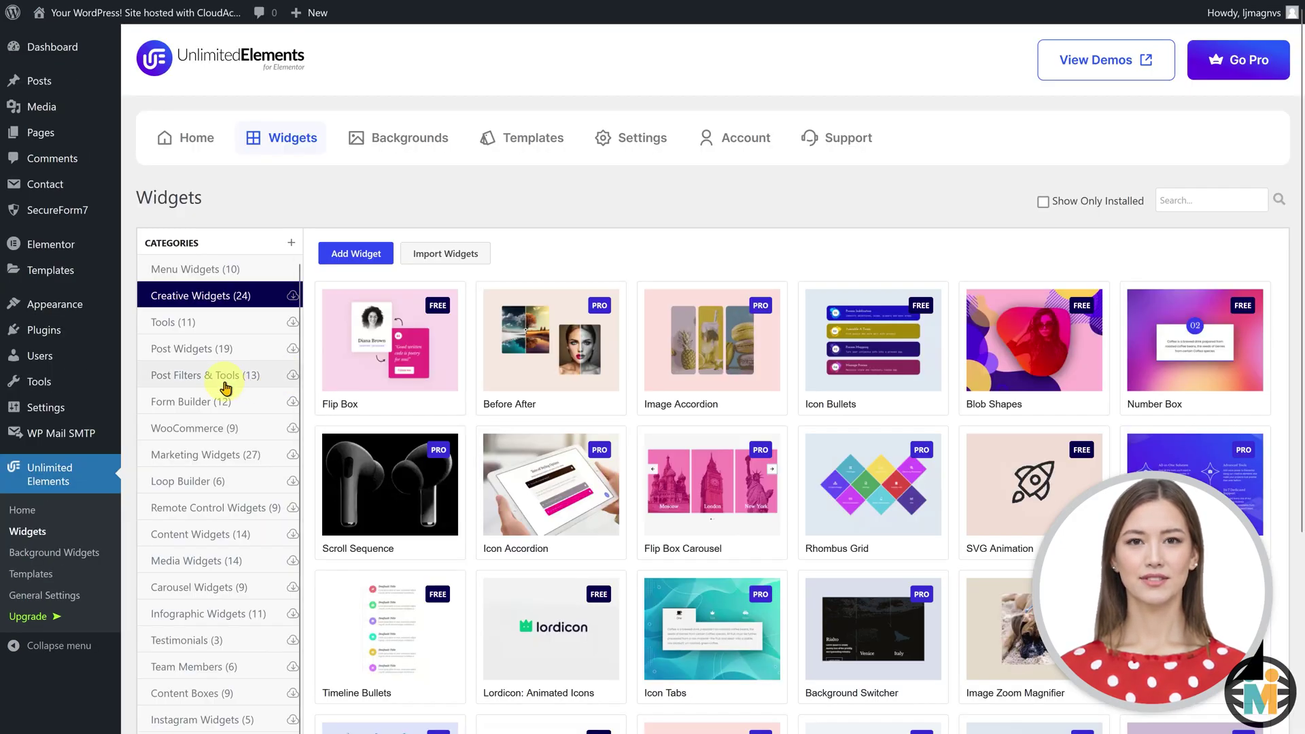
Select the Custom Widgets category and bring up the Import Widgets dialog
scroll(218, 379, down, 6)
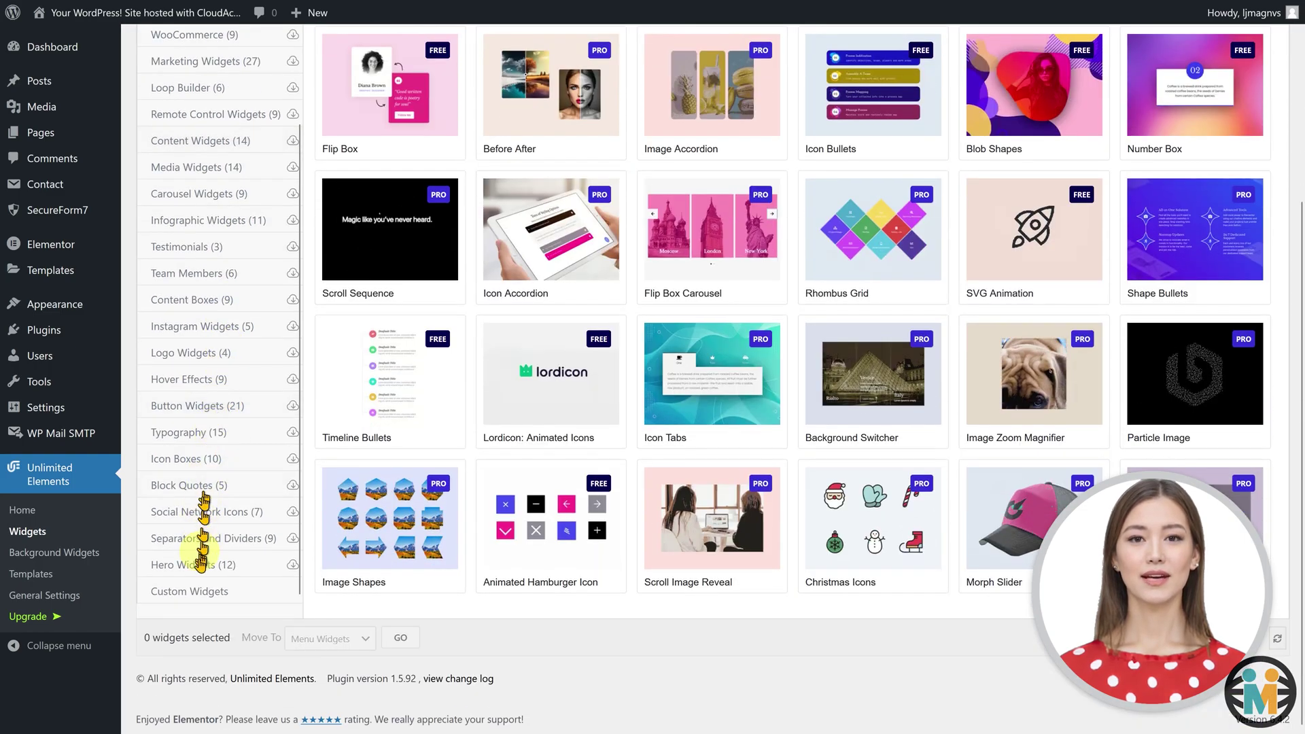
click(200, 595)
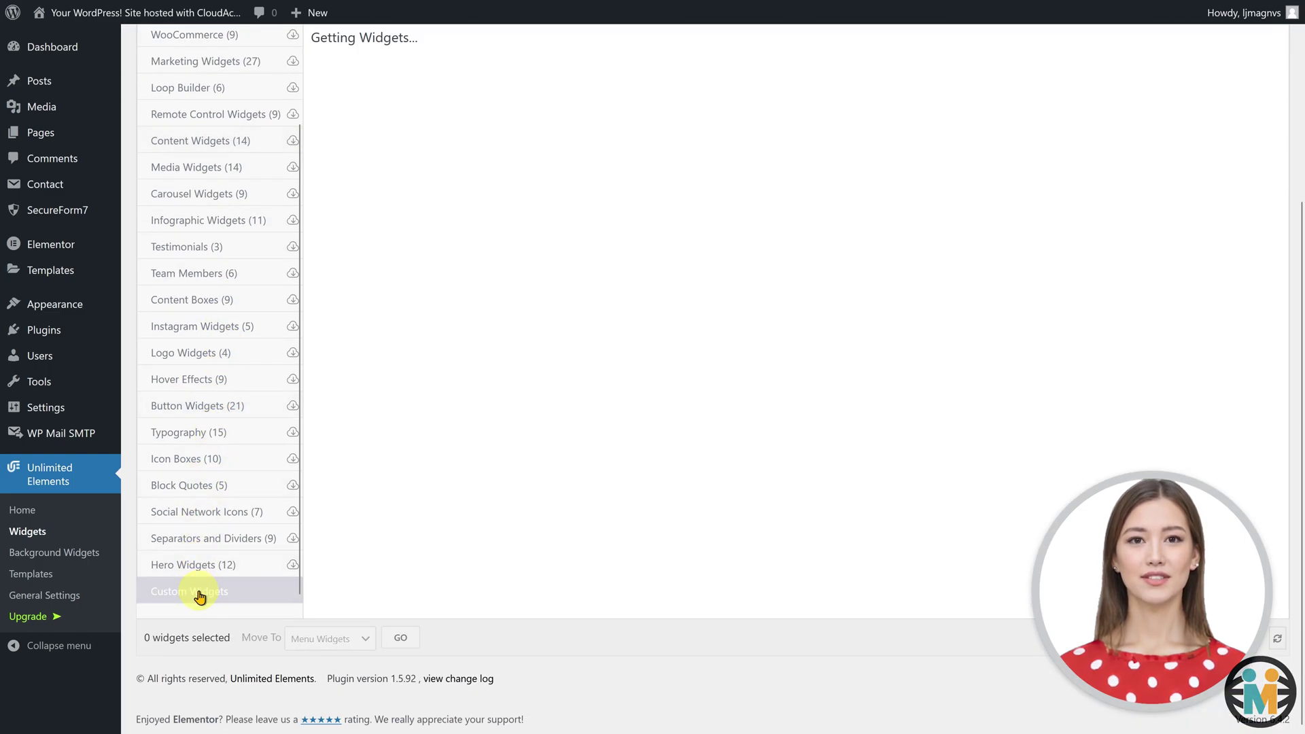
click(450, 252)
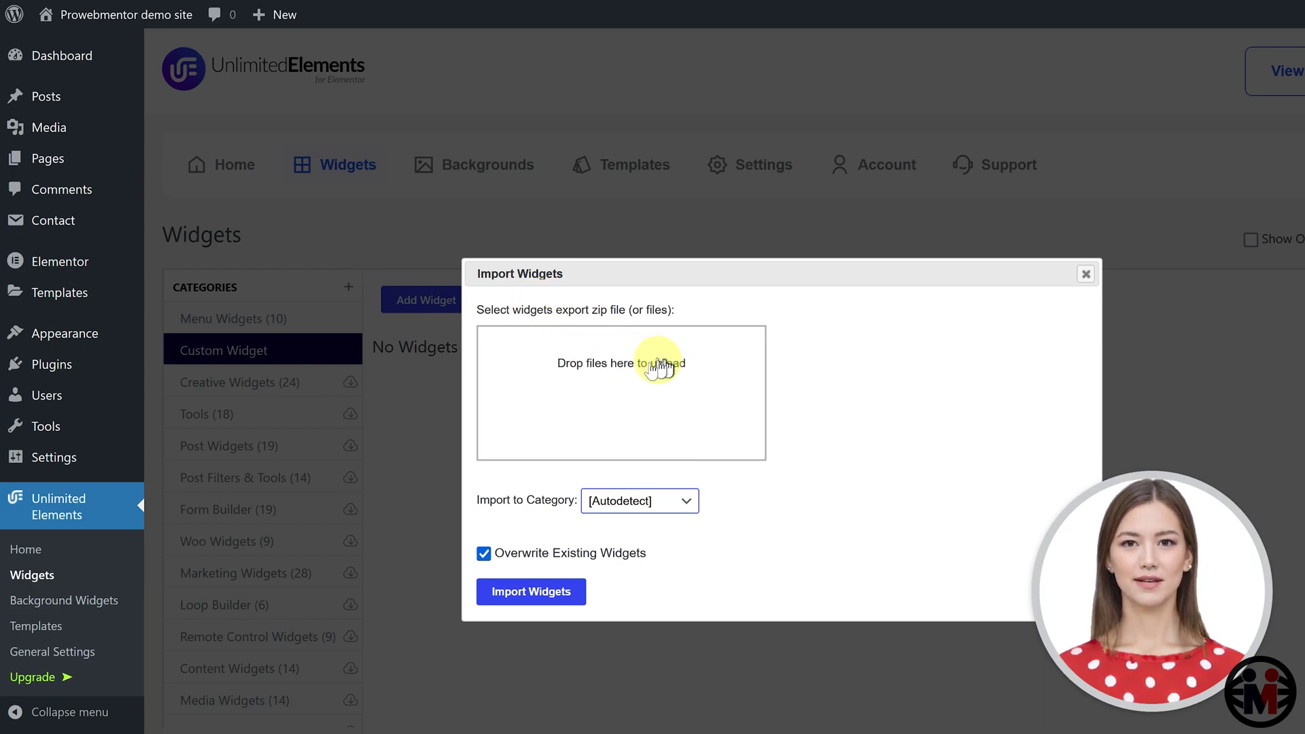
Import scrollindicator_elementor.zip into the Custom Widgets category, then close the import dialog
click(615, 367)
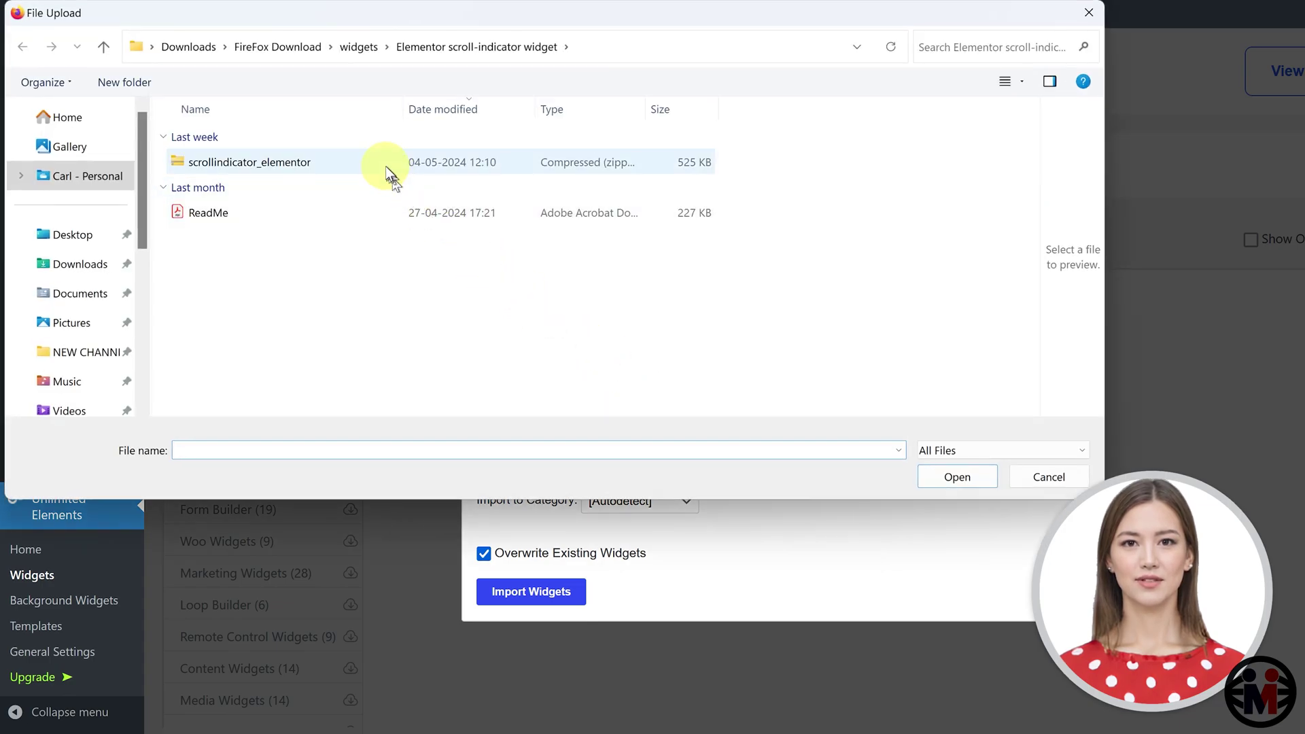
click(385, 166)
click(927, 474)
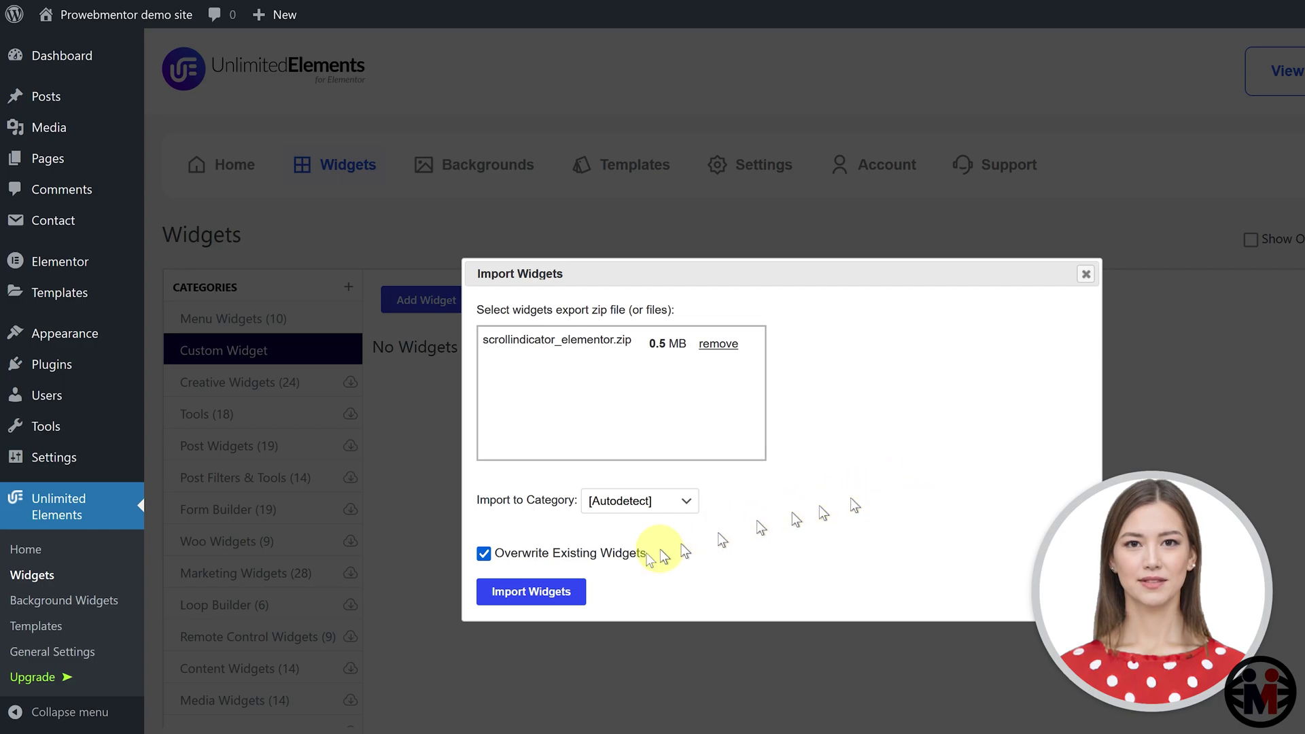
click(520, 593)
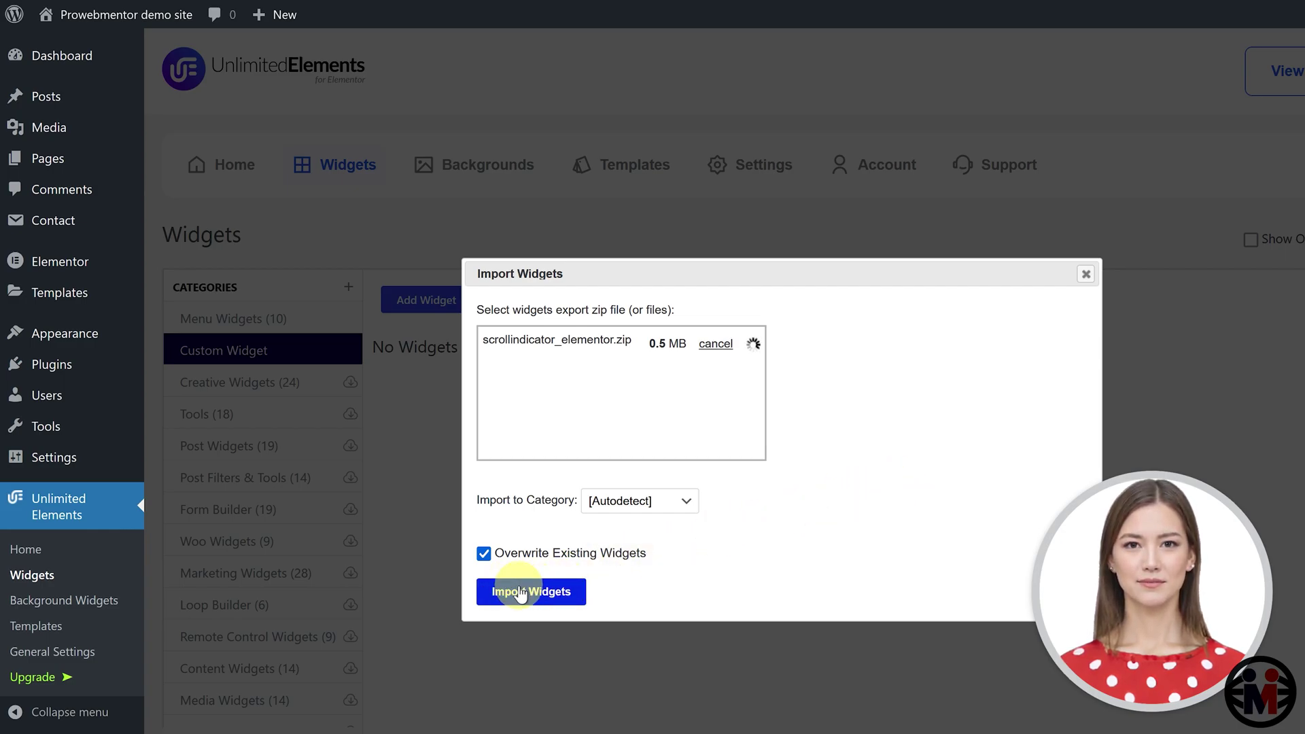
click(1085, 273)
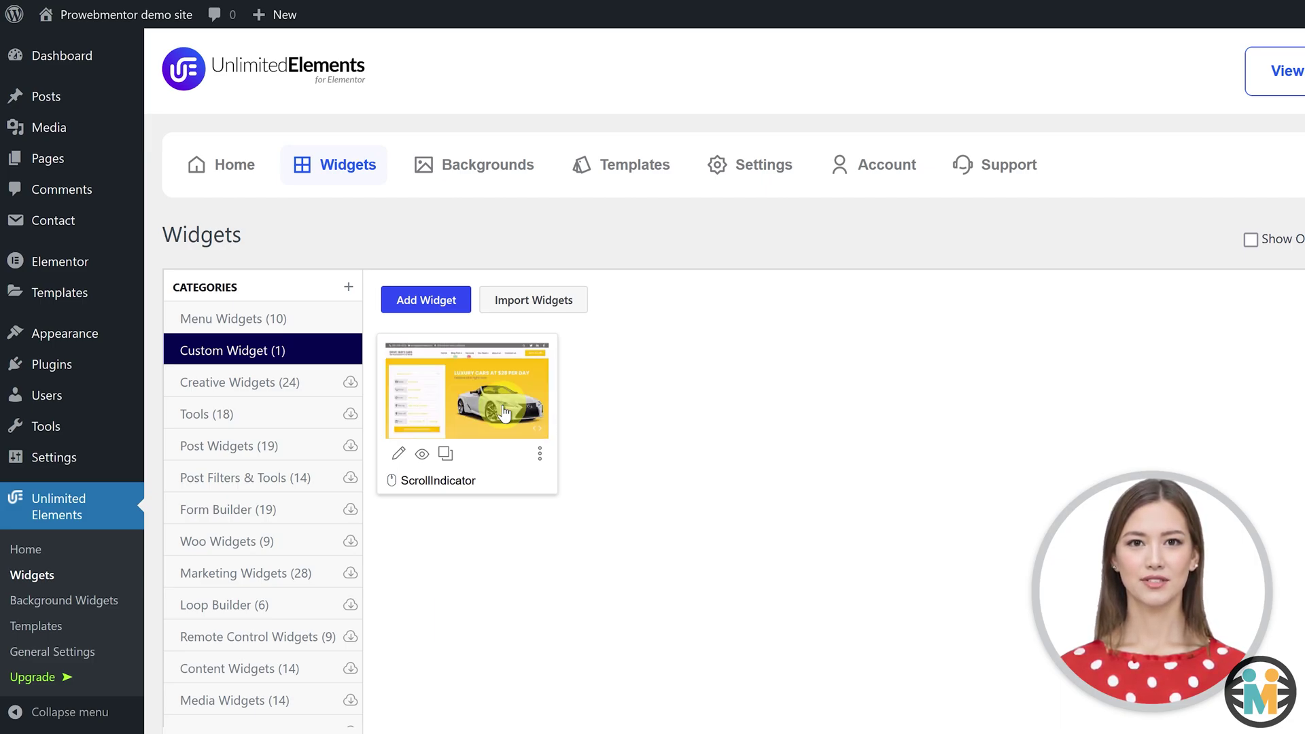
Edit the ECSH-FB-V1.0 header template from Theme Builder and search widgets for 'scrollindicator'
mouse_move(72, 292)
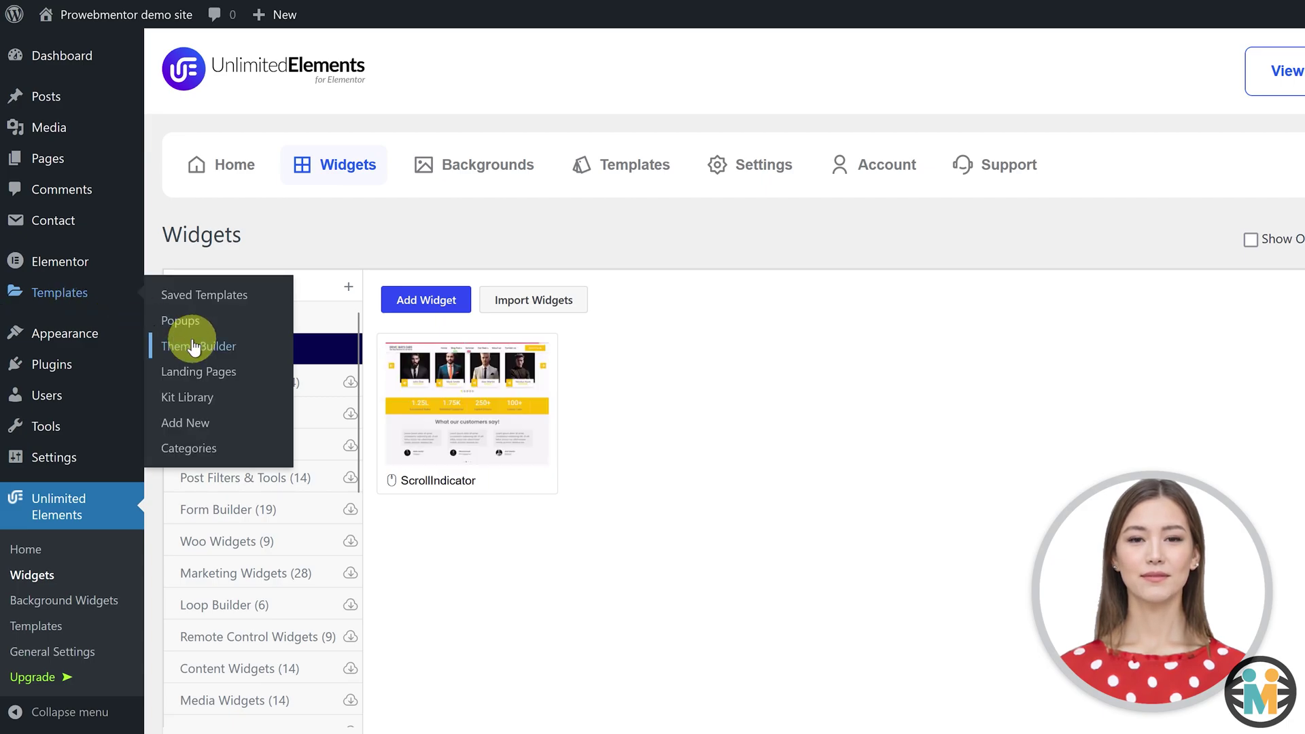
click(166, 344)
click(144, 211)
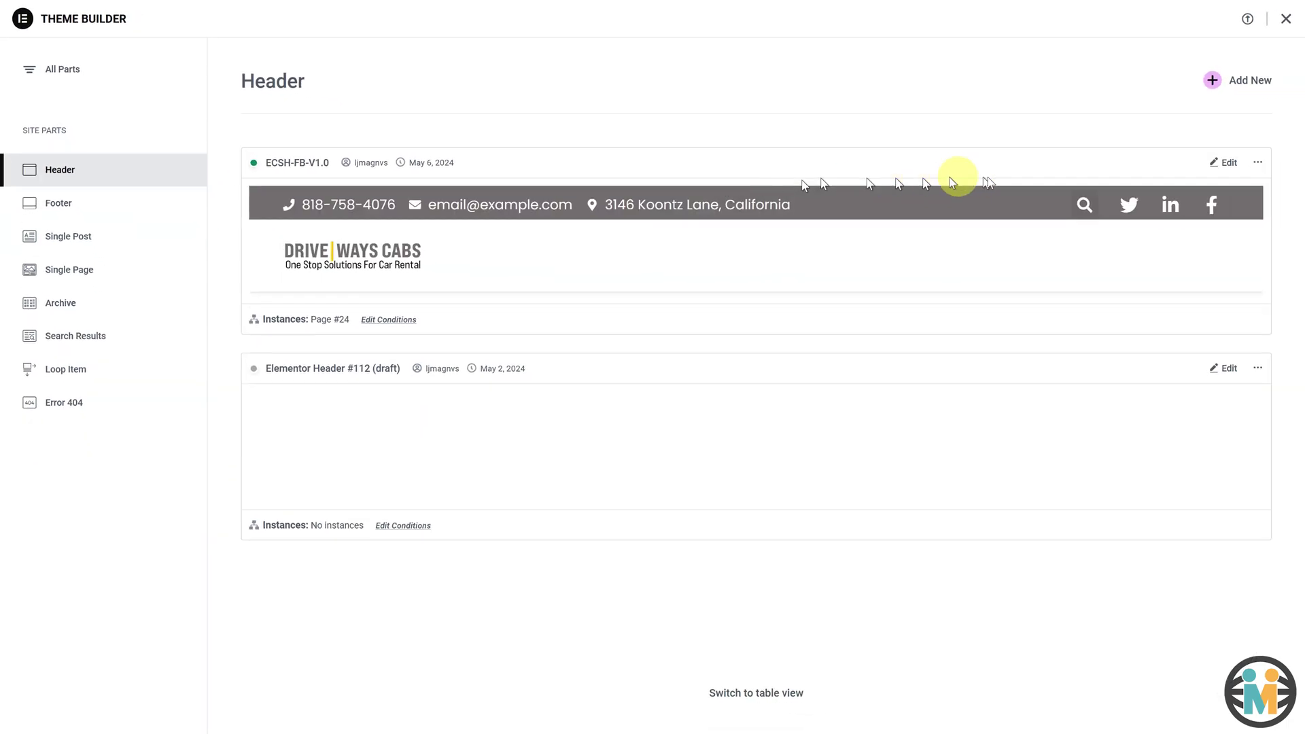
click(1224, 162)
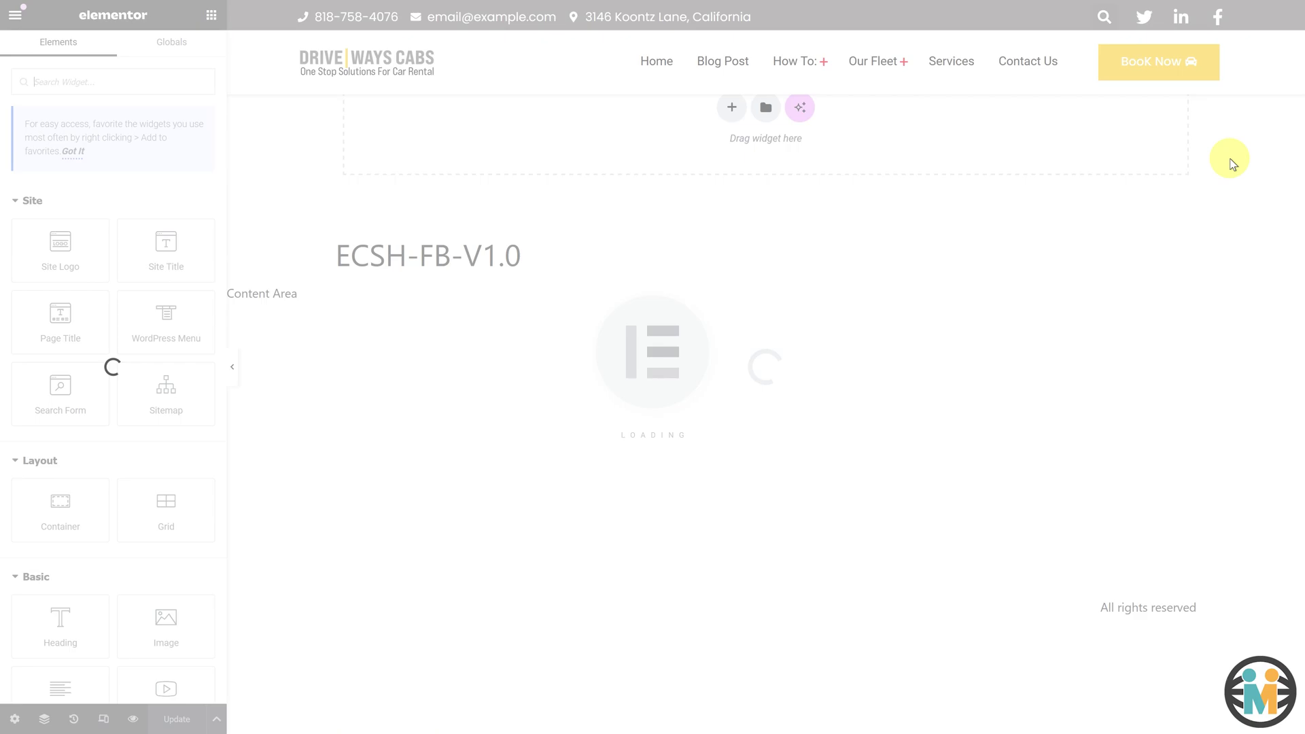
click(142, 87)
text(scrollindicator)
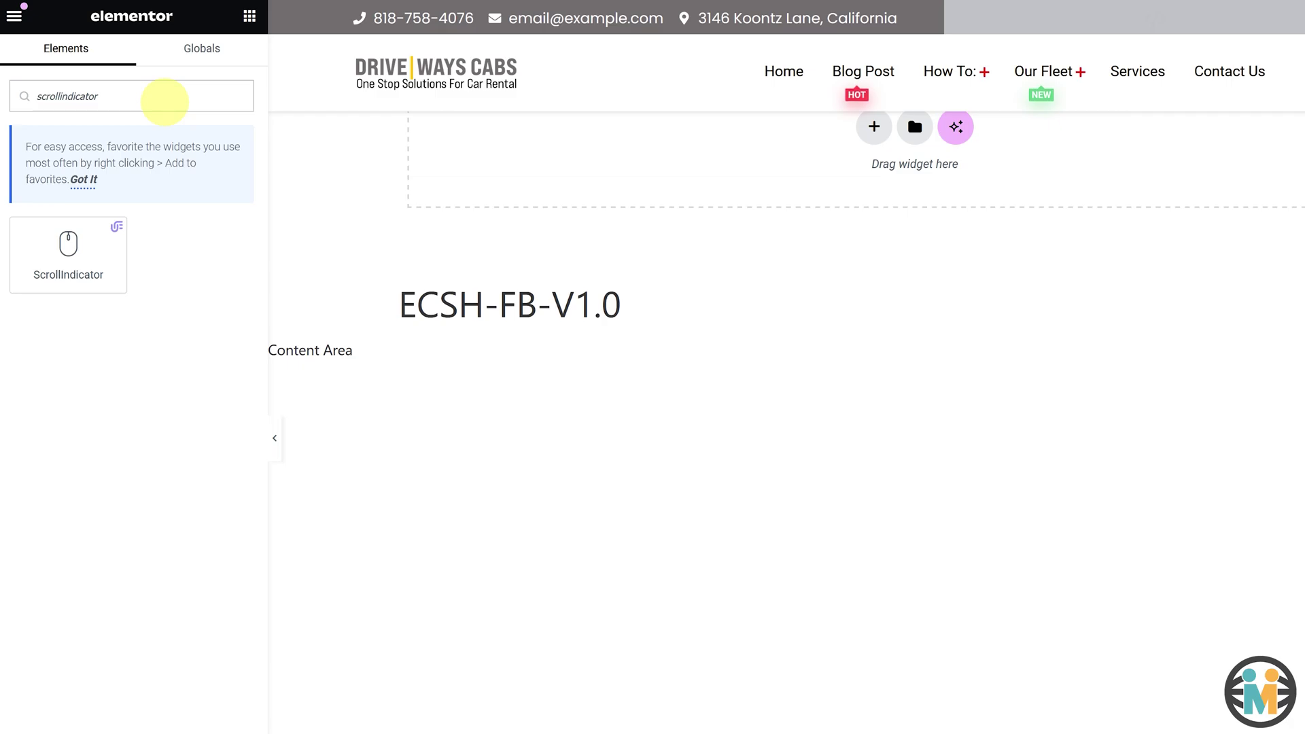
Drop ScrollIndicator into the header and move it above Secondary Header in the Navigator
drag(66, 246, 417, 20)
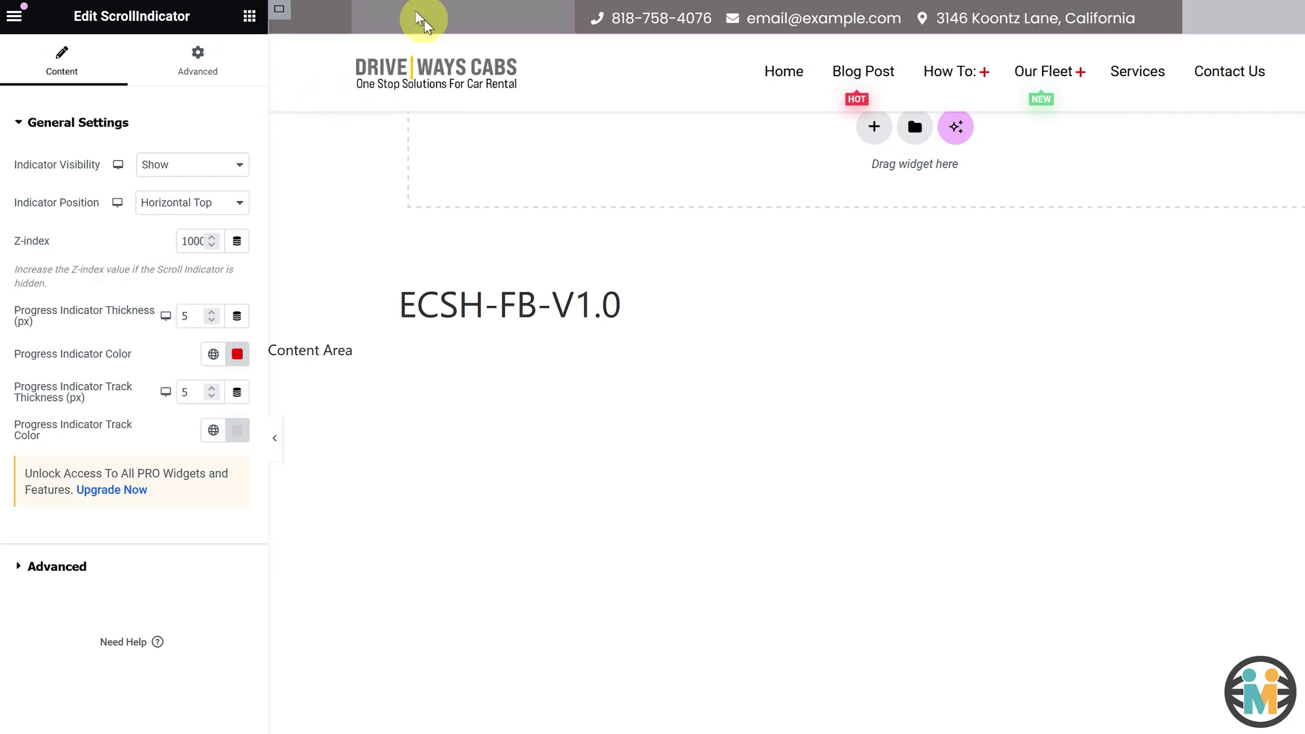
click(42, 720)
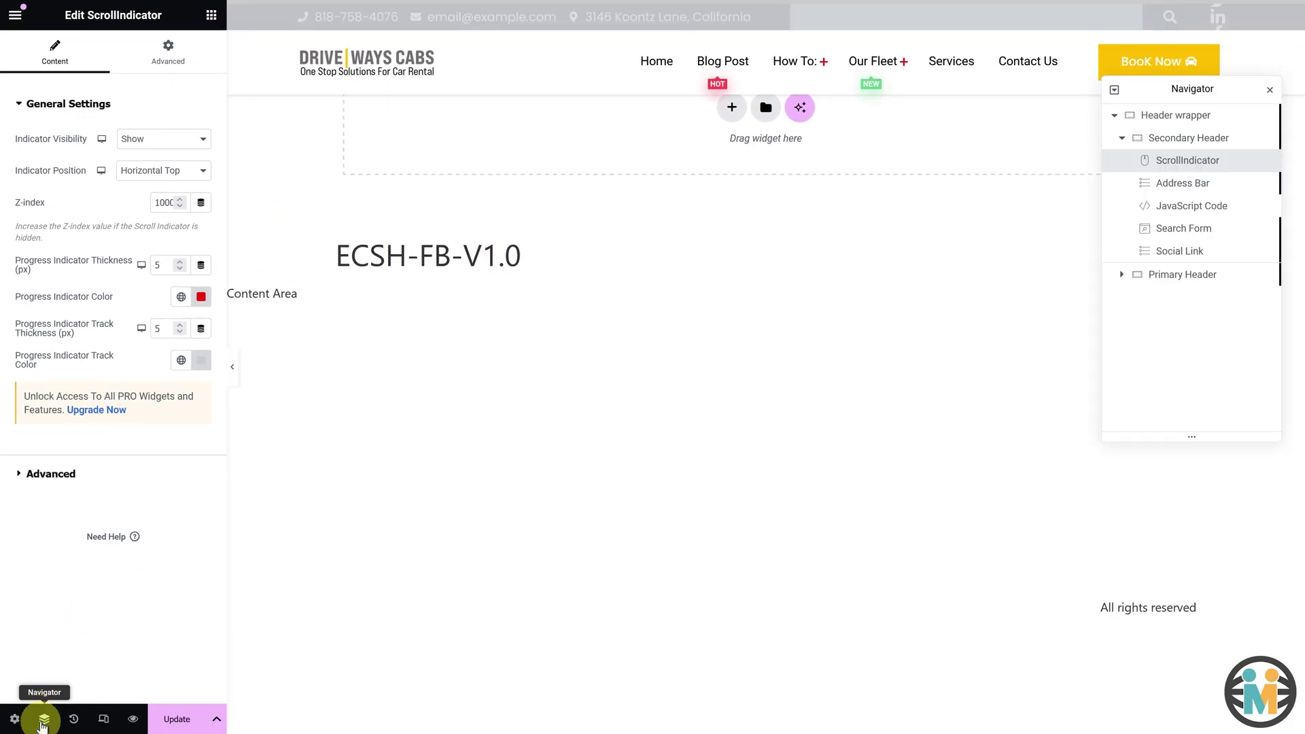
drag(1170, 163, 1166, 139)
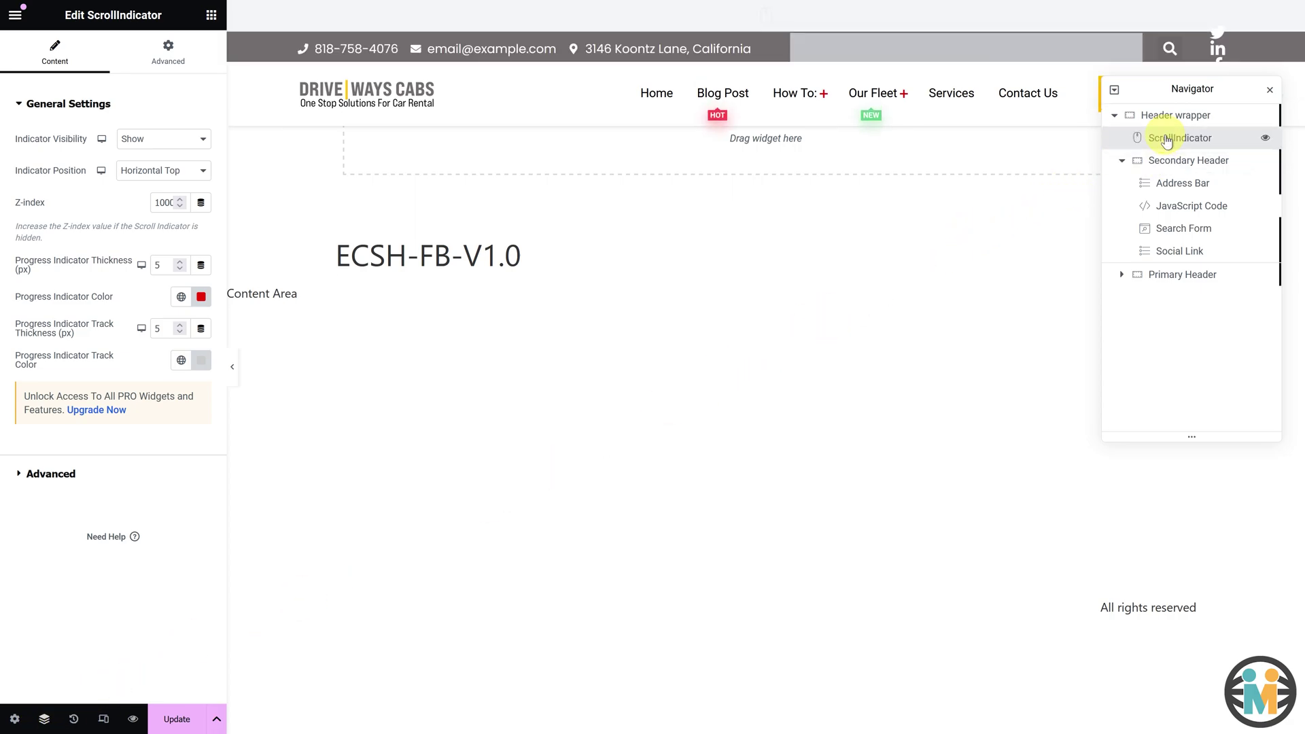